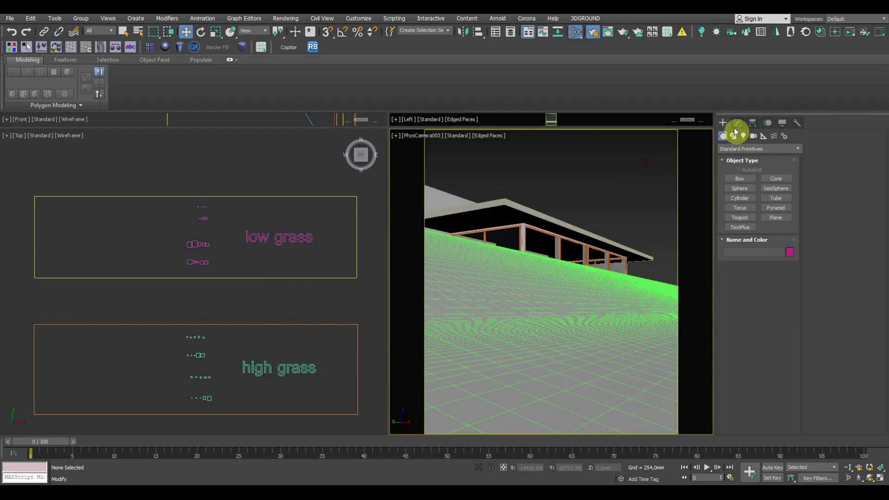
Create two MultiScatter objects, one in the low grass frame and one in the high grass frame
click(737, 149)
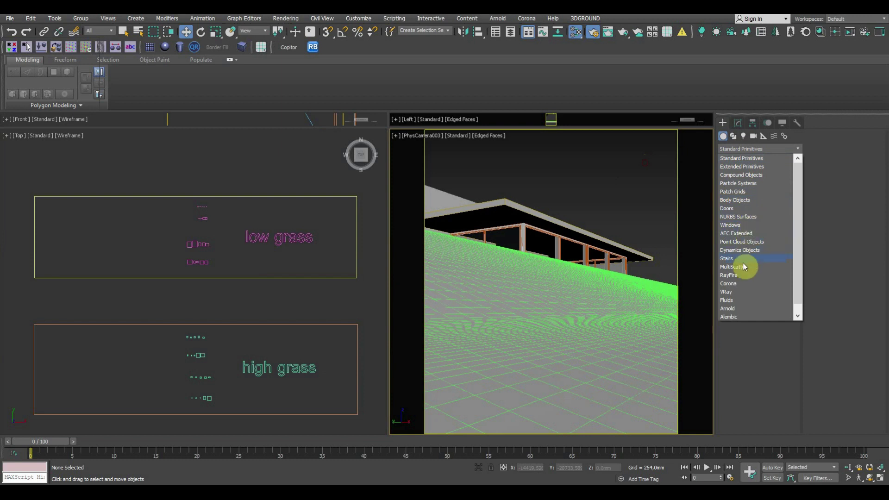
click(743, 266)
click(741, 180)
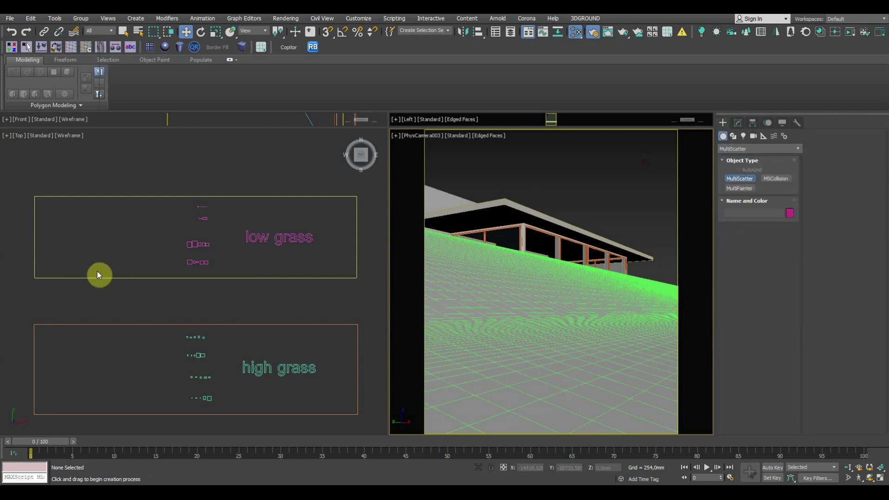
click(105, 236)
drag(106, 236, 121, 258)
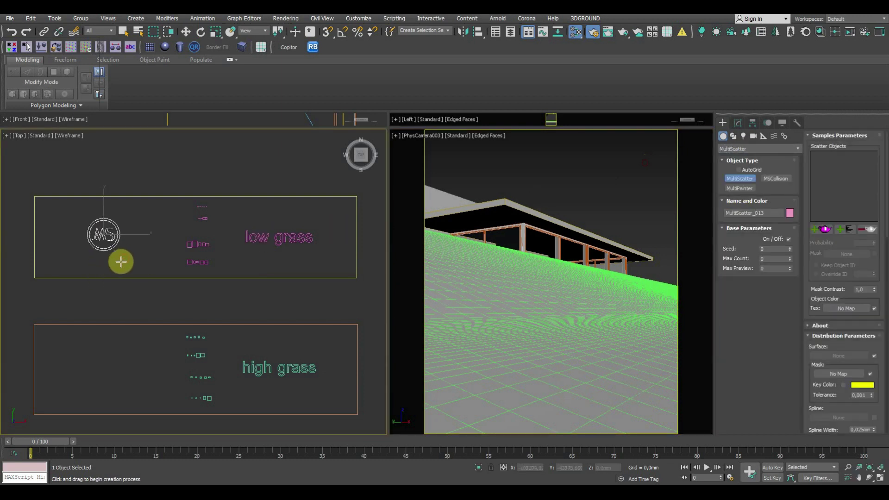
drag(101, 369, 122, 392)
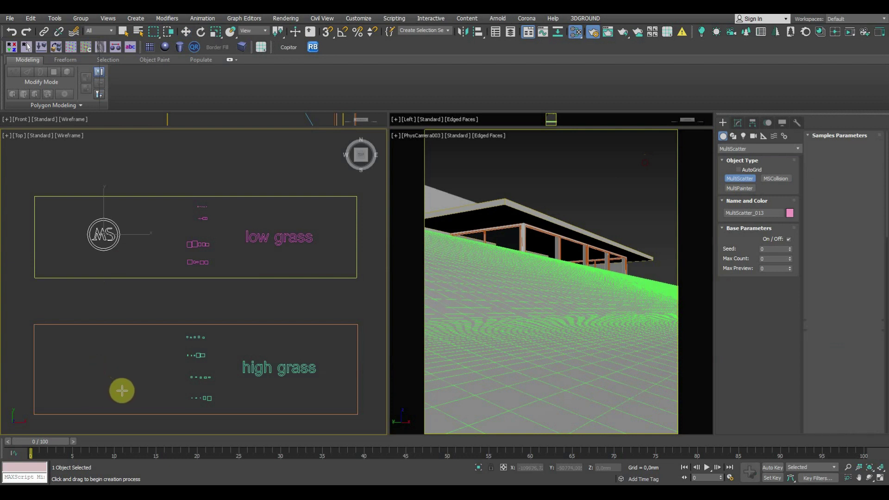
key(w)
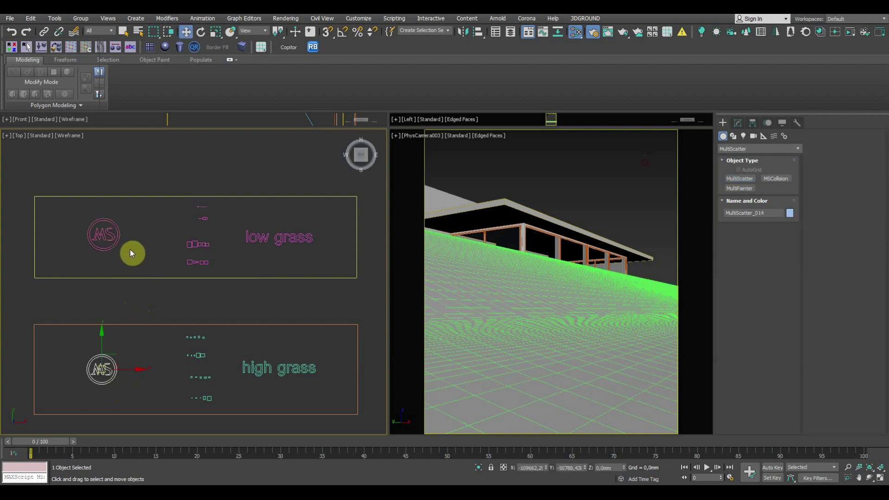
click(94, 228)
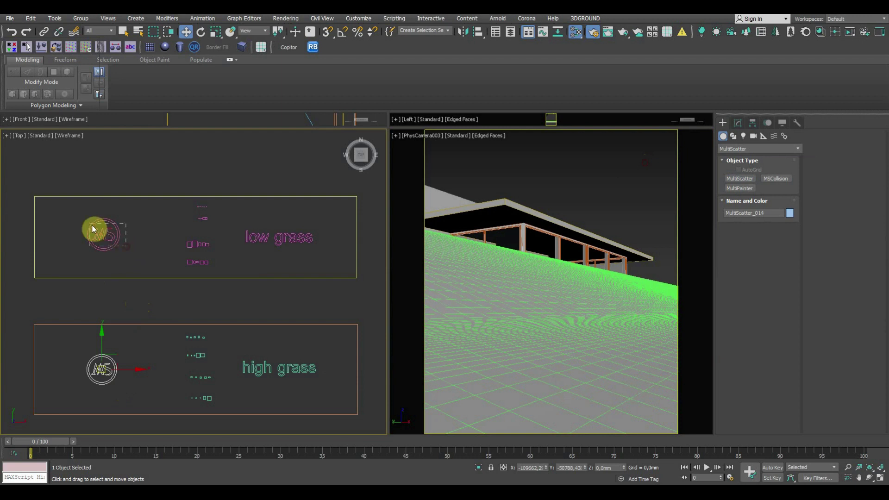
Add the first five low grass sample plants as the low grass MultiScatter's scatter objects
click(738, 123)
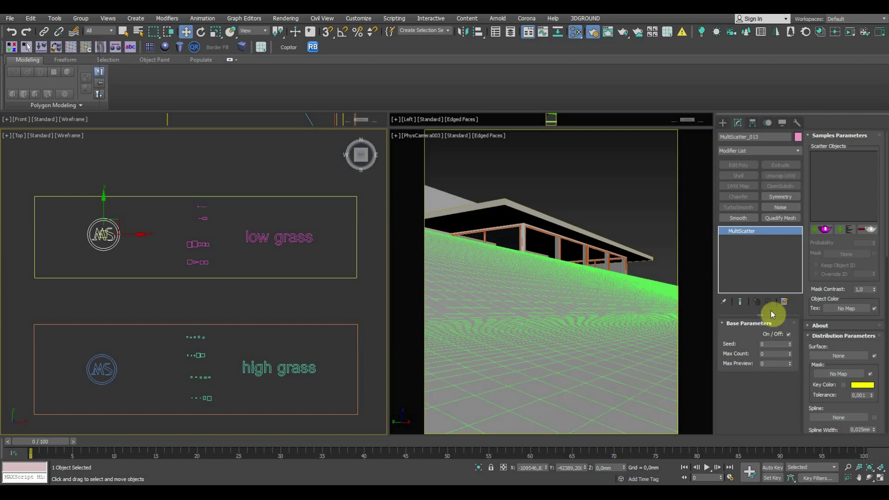
click(817, 230)
scroll(196, 212, up, 2)
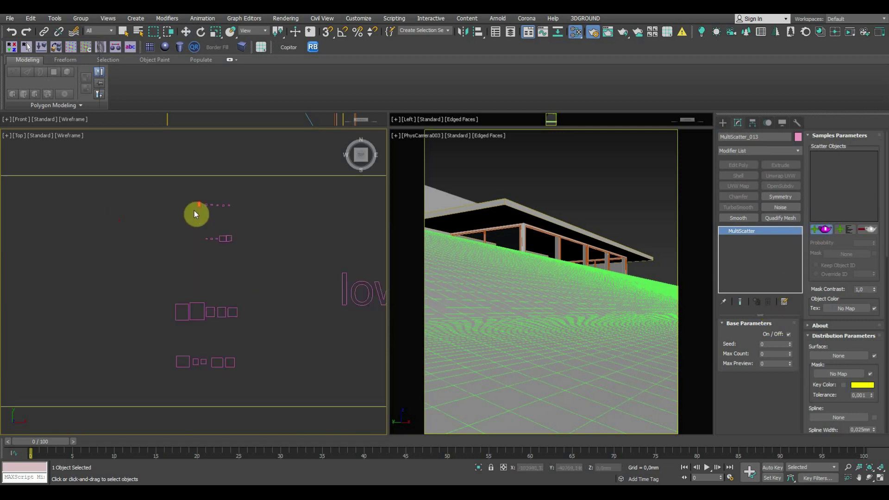
scroll(204, 224, up, 3)
click(201, 166)
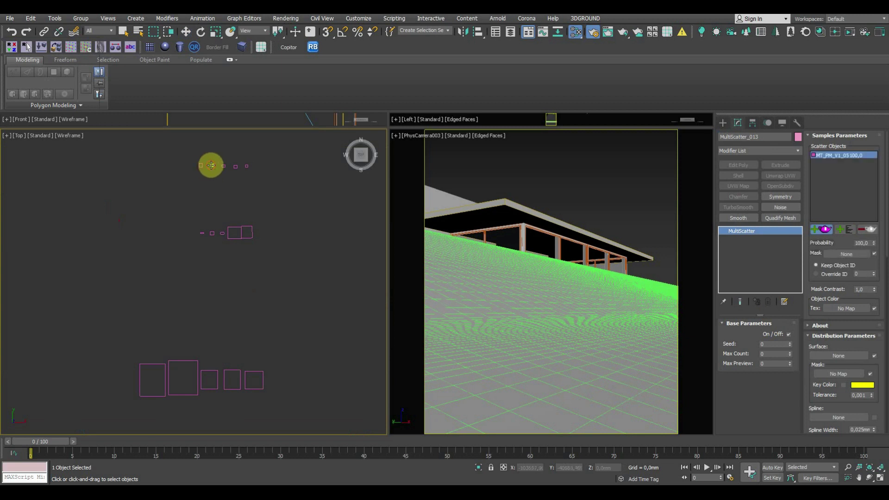
click(235, 166)
click(247, 166)
click(233, 230)
click(202, 233)
Add the remaining four low grass sample plants and recentre the view on both grass frames
scroll(224, 296, down, 2)
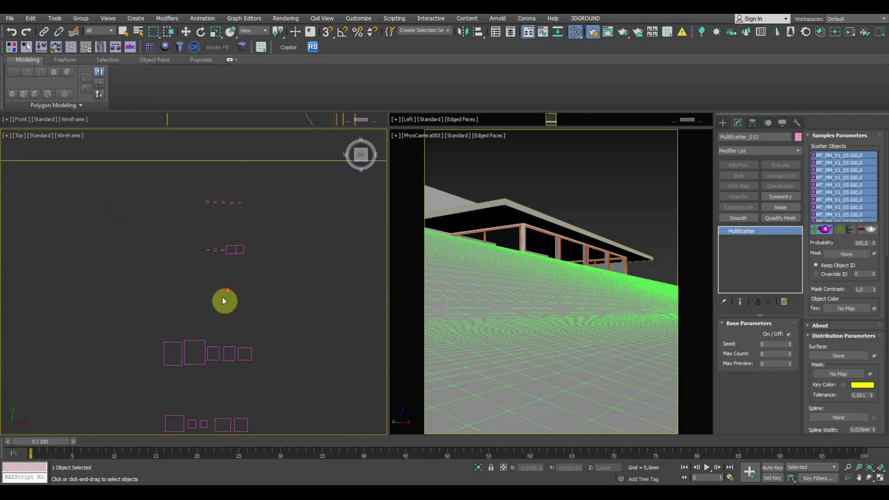
scroll(185, 268, down, 2)
click(188, 254)
click(217, 264)
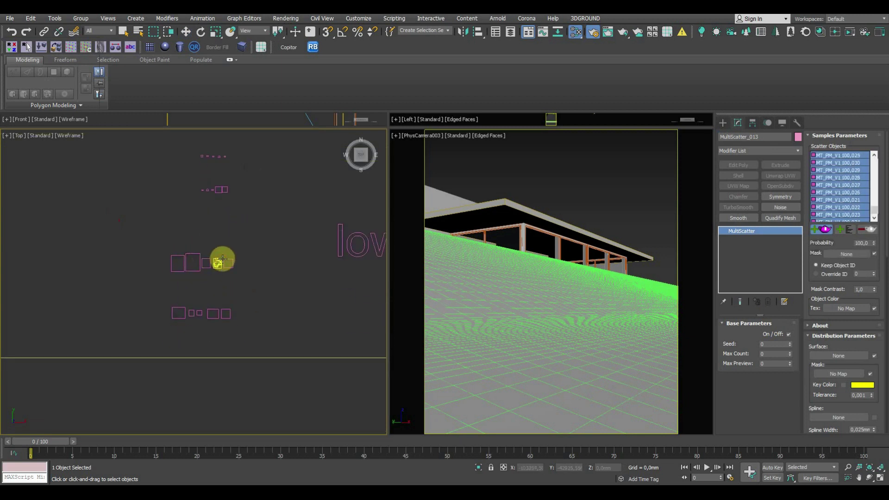
click(225, 313)
click(191, 313)
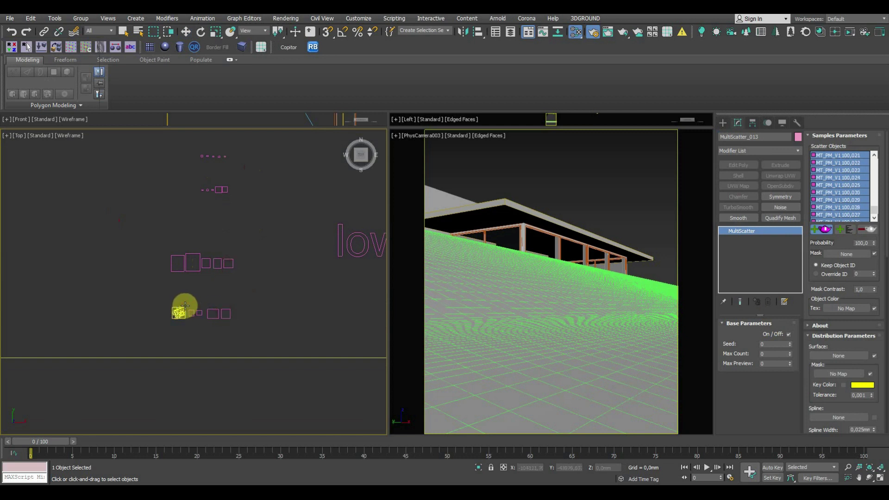
key(w)
scroll(281, 282, down, 3)
scroll(271, 281, down, 1)
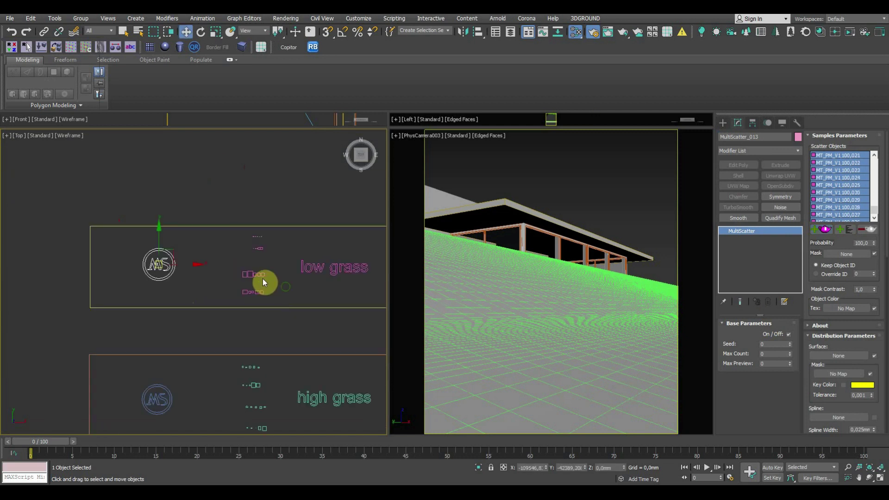
middle_drag(260, 280, 237, 240)
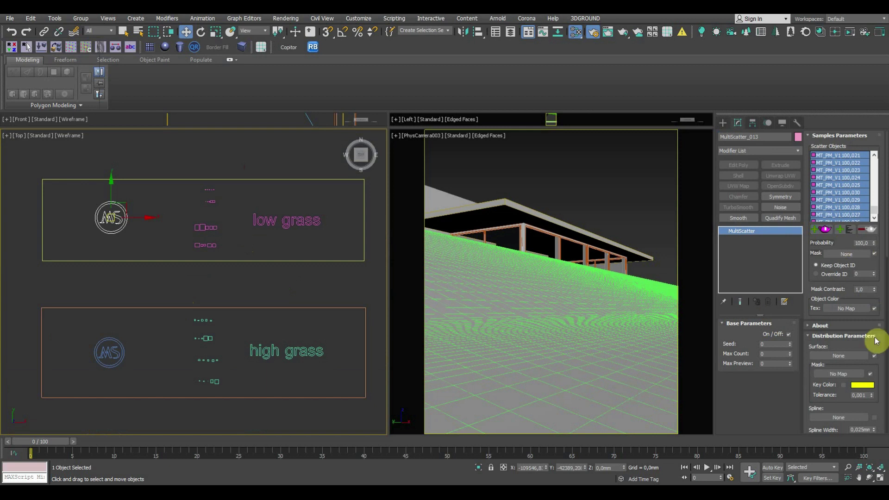
Scatter the low grass onto the Line005 terrain with a Max Count of 300000
click(850, 356)
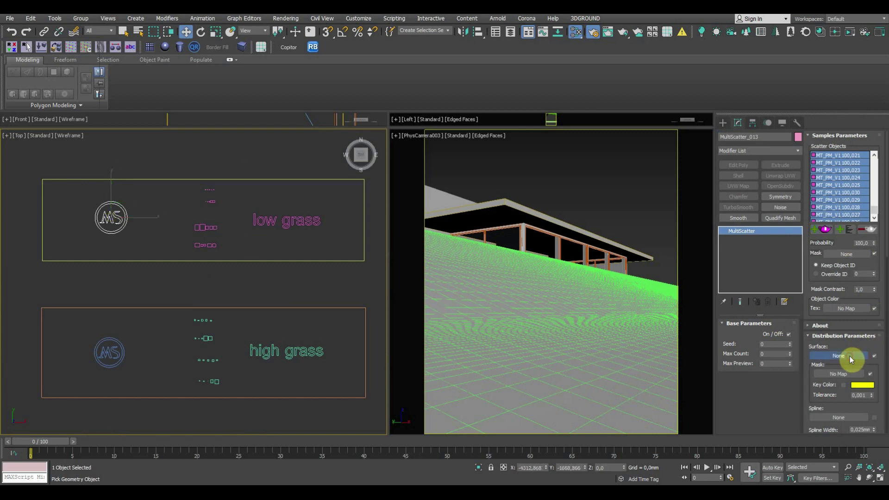
click(573, 290)
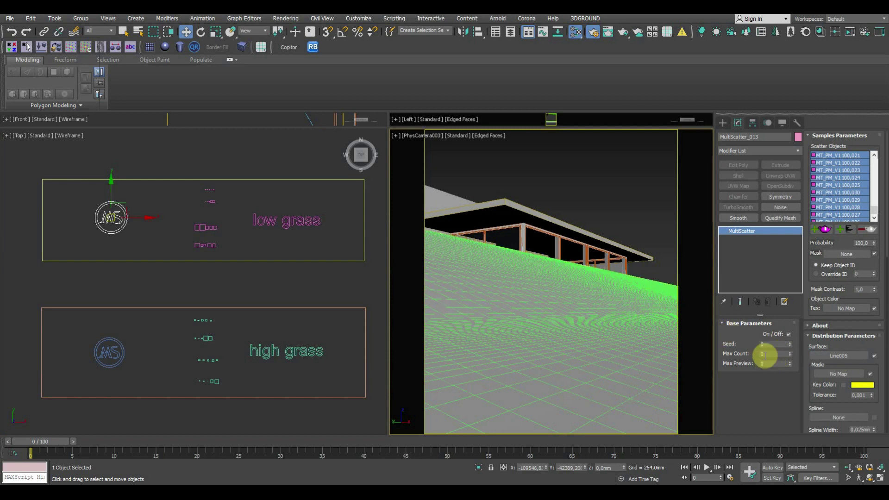
click(763, 355)
text(2)
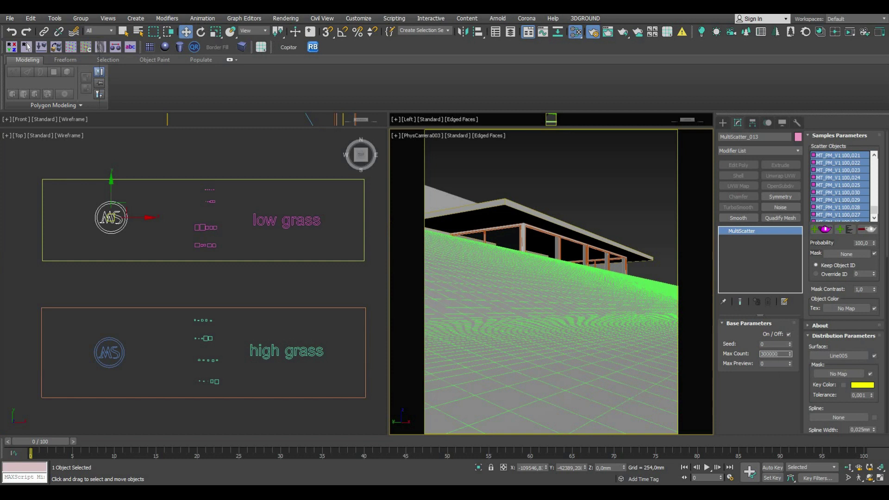
click(764, 363)
text(10000)
key(Return)
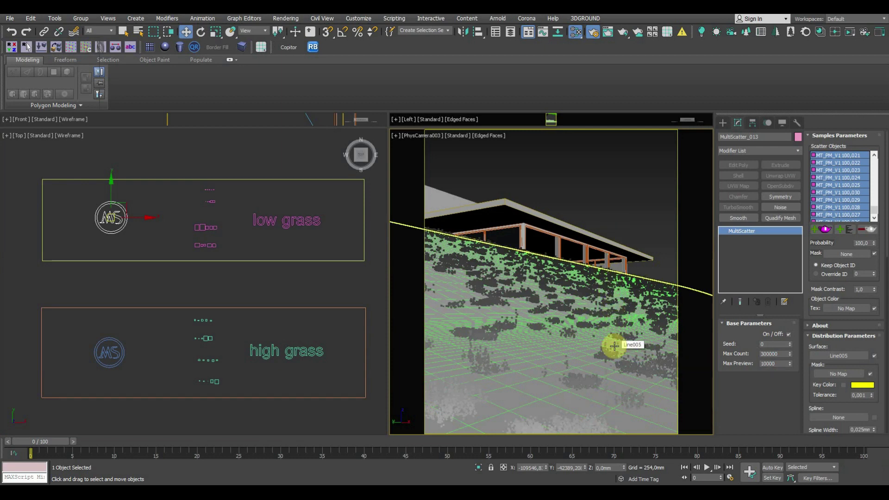
In a Perspective view, set the low grass scatter Seed to 12345
key(p)
mouse_move(615, 347)
alt+middle_down()
mouse_move(605, 371)
mouse_move(604, 346)
alt+middle_up()
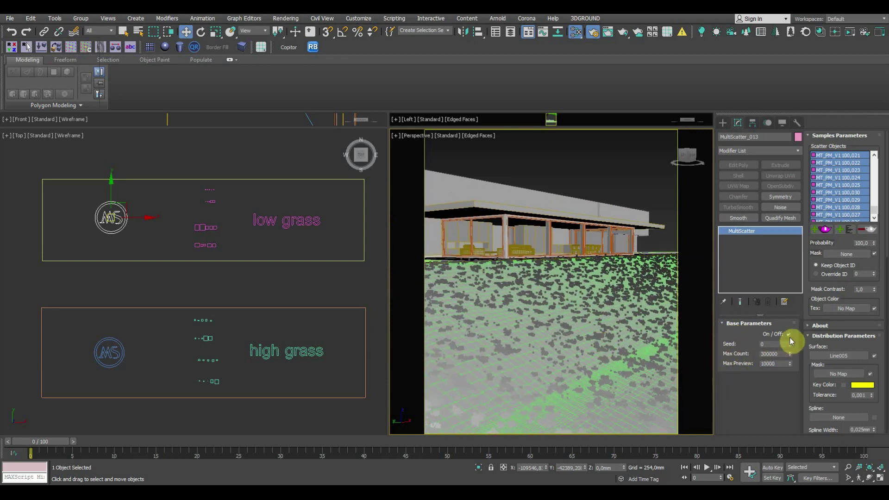
drag(790, 344, 790, 266)
double_click(769, 345)
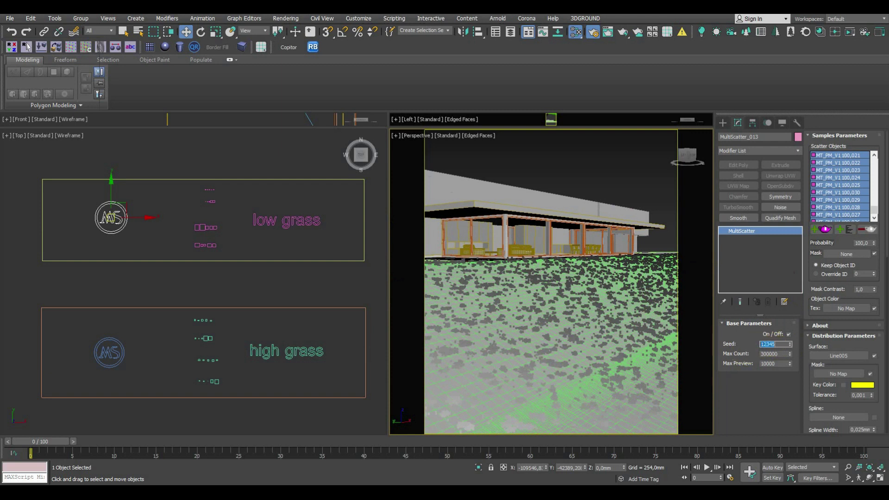
click(777, 377)
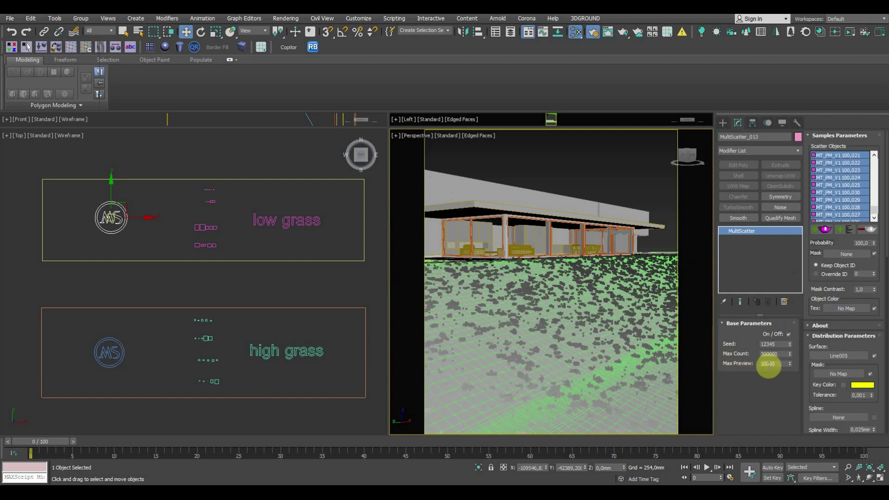
Try another Max Preview value, restore it to 10000, and return to the PhysCamera003 view
double_click(772, 364)
key(Return)
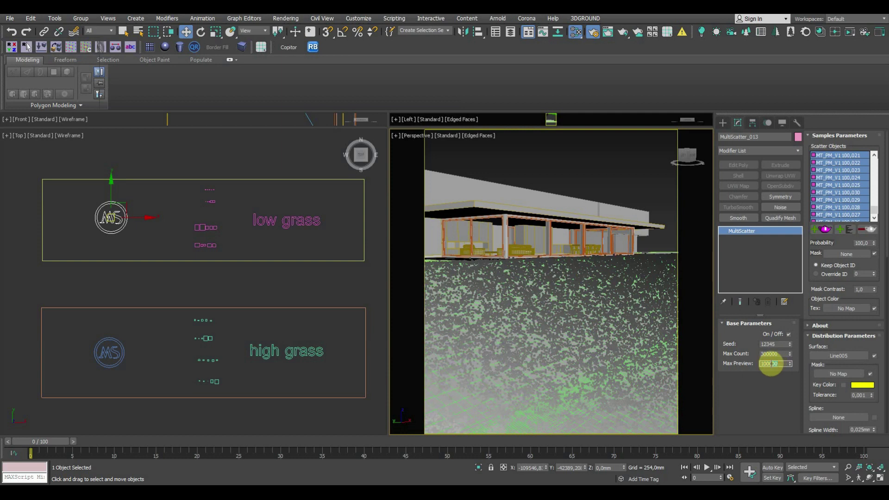
click(776, 364)
key(BackSpace)
key(Return)
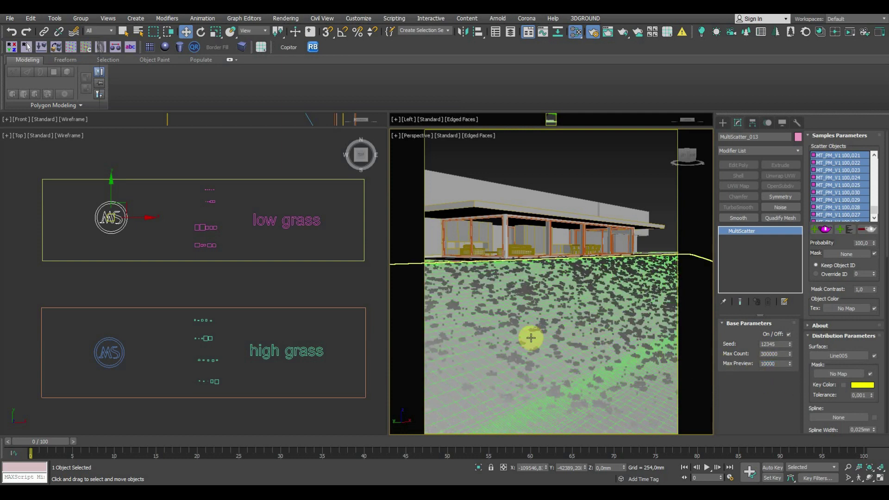
key(c)
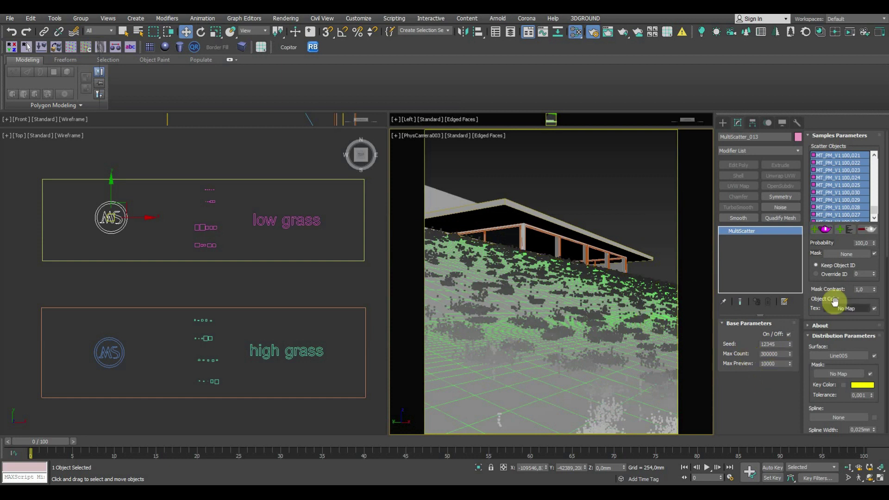
Scroll down the low grass MultiScatter rollouts and expand the Scale rollout
scroll(836, 287, down, 2)
scroll(841, 259, down, 3)
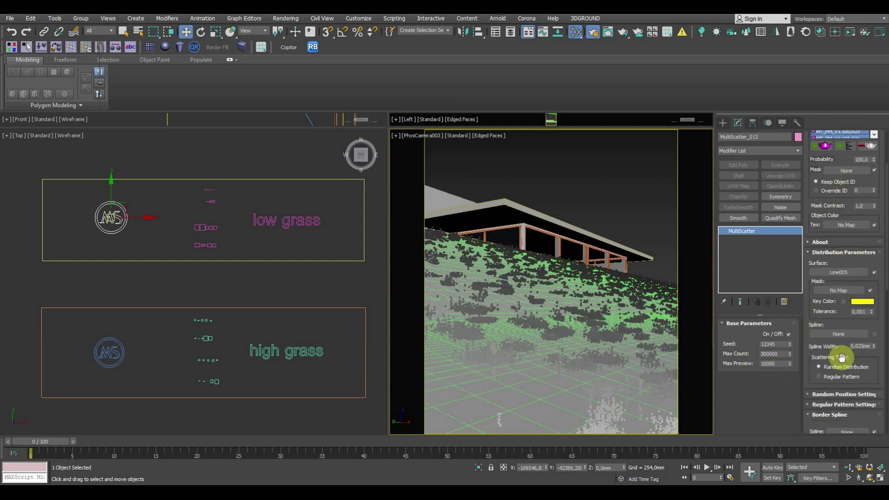
scroll(825, 326, down, 1)
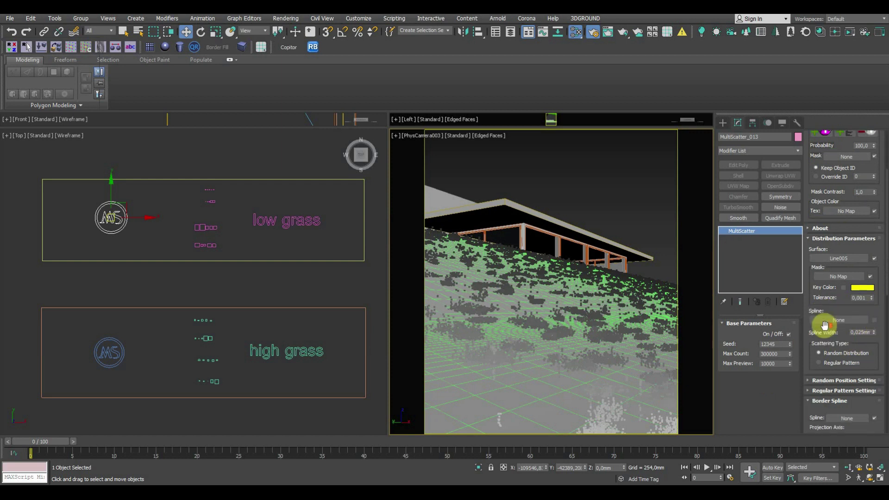
scroll(826, 329, down, 3)
scroll(820, 315, down, 2)
scroll(823, 312, down, 1)
scroll(866, 301, down, 2)
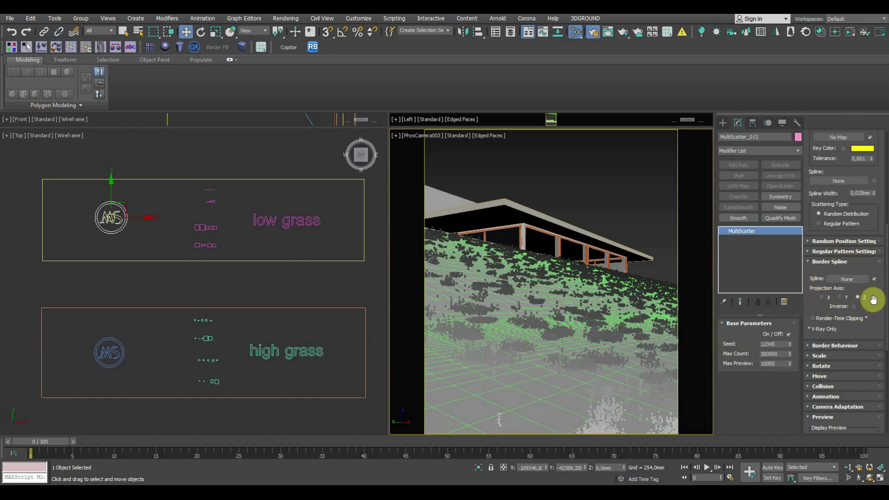
scroll(862, 300, down, 2)
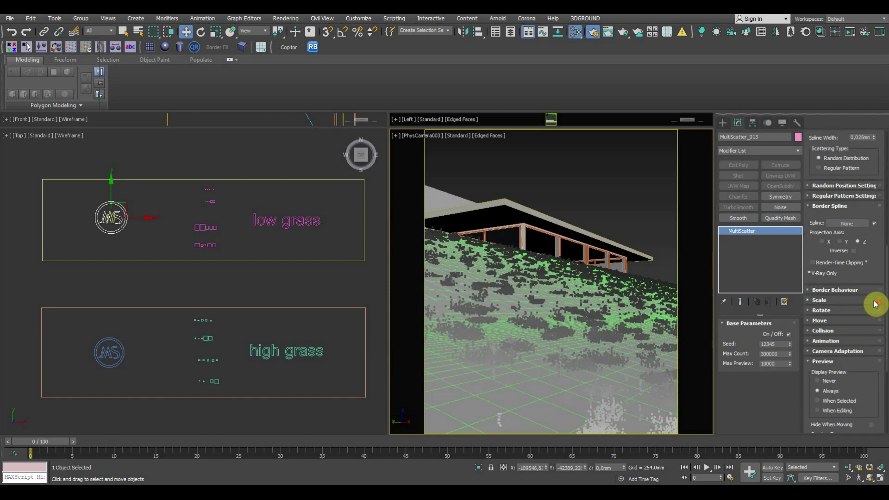
scroll(816, 300, down, 2)
scroll(816, 297, down, 1)
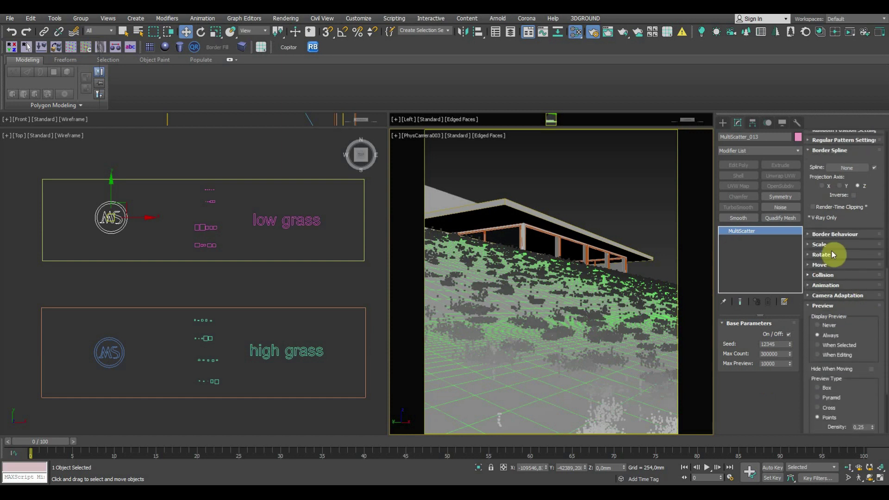
click(807, 246)
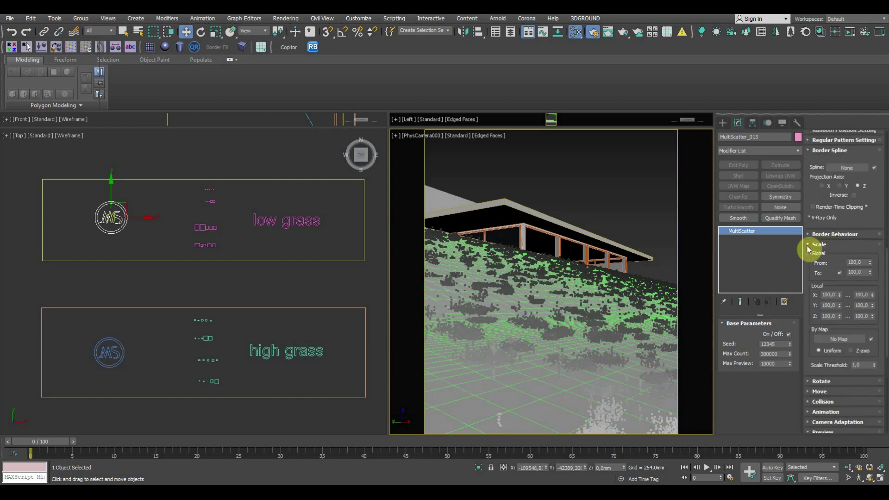
Set the low grass Global scale From value to 80
click(851, 262)
text(80)
key(Return)
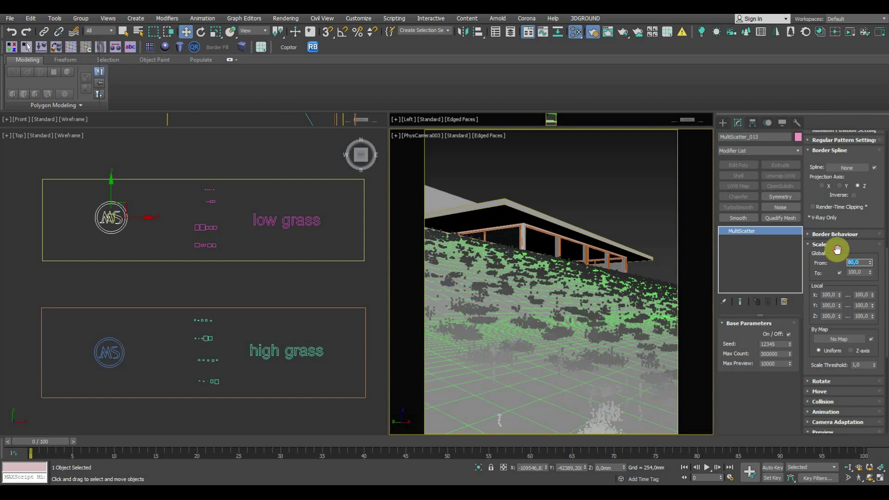
Set the low grass random Z rotation to 360, then check the Move rollout
scroll(838, 250, down, 3)
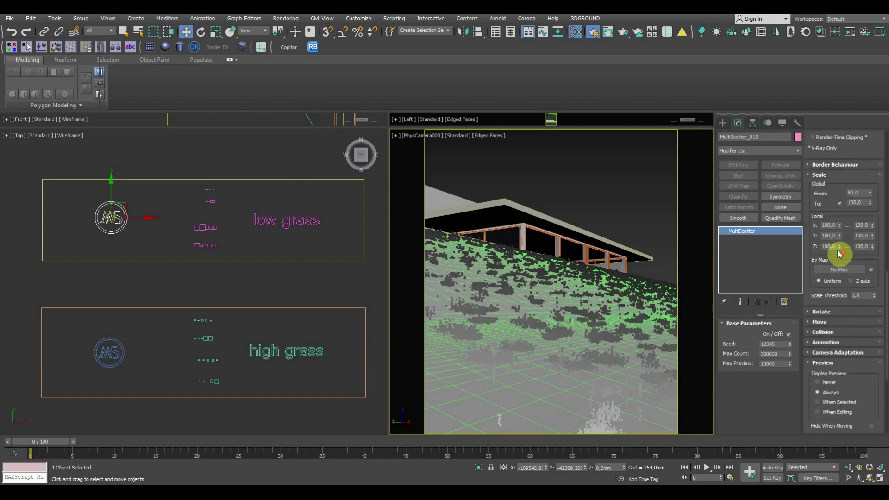
click(808, 270)
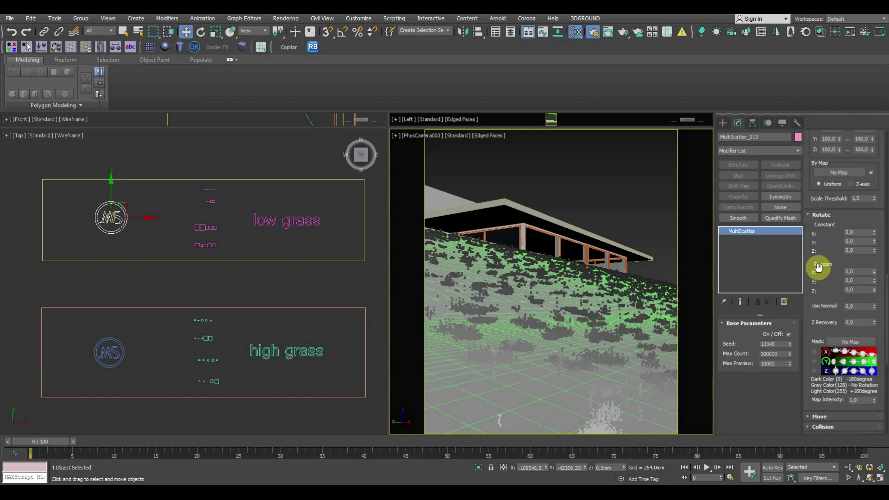
double_click(846, 292)
text(36)
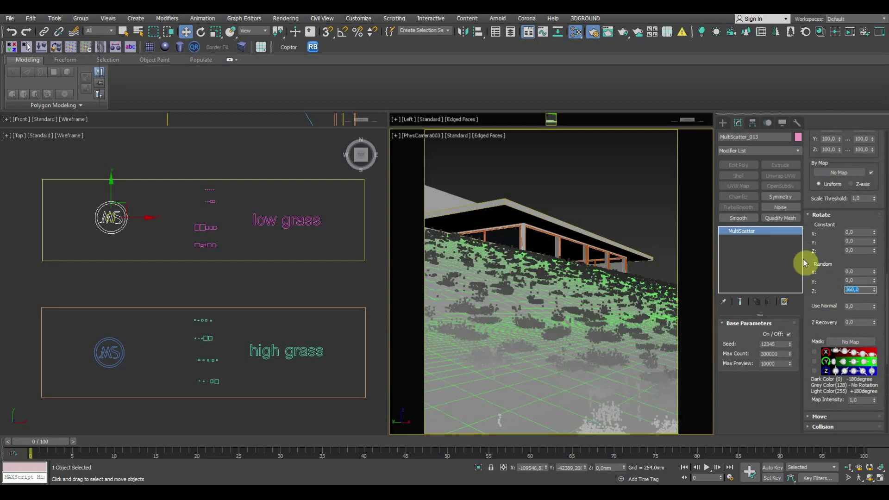
click(815, 214)
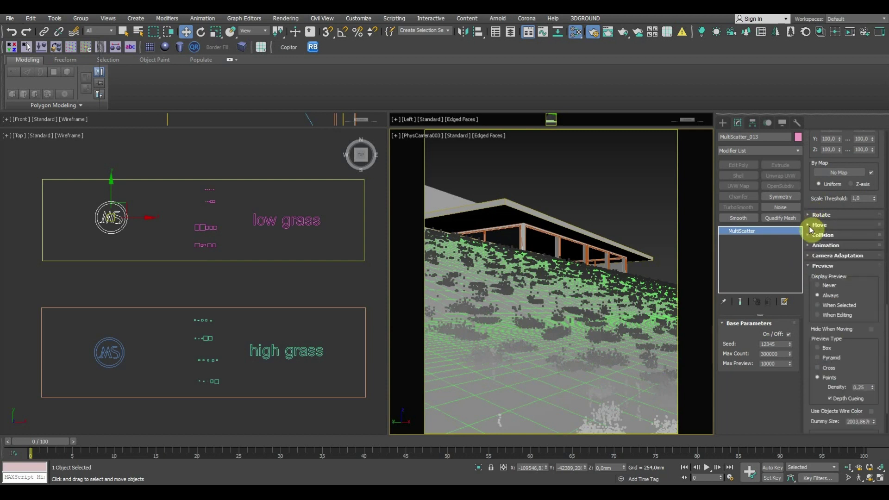
click(816, 224)
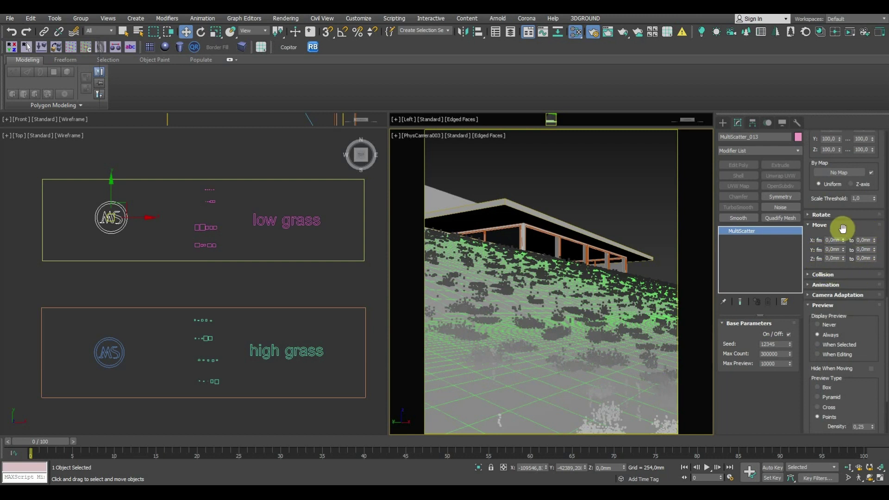
click(812, 226)
scroll(817, 236, up, 5)
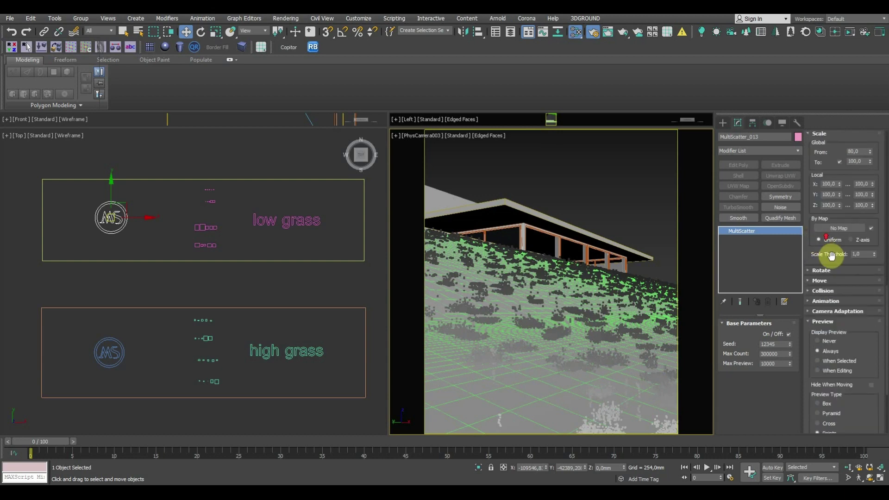
scroll(834, 254, up, 5)
scroll(841, 273, up, 3)
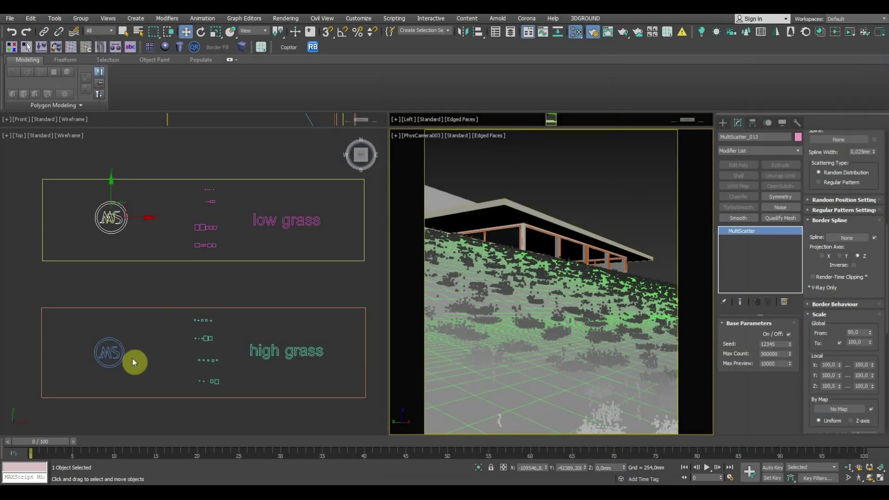
Select the high-grass MultiScatter and add the three first-row grass models as scatter objects
click(94, 327)
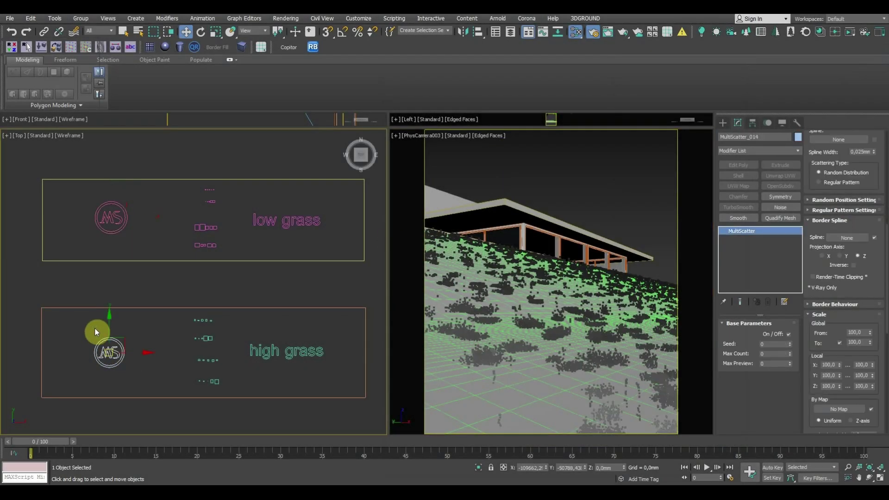
scroll(839, 218, up, 2)
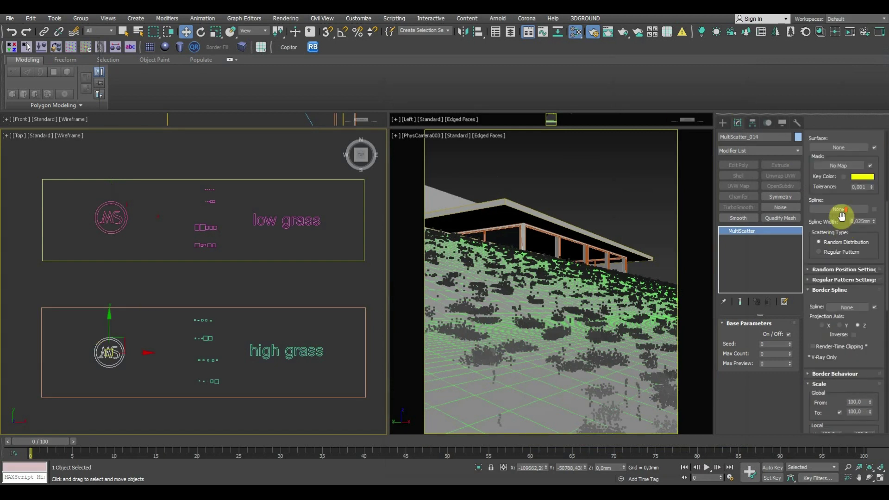
scroll(839, 218, up, 3)
scroll(838, 218, up, 1)
click(826, 230)
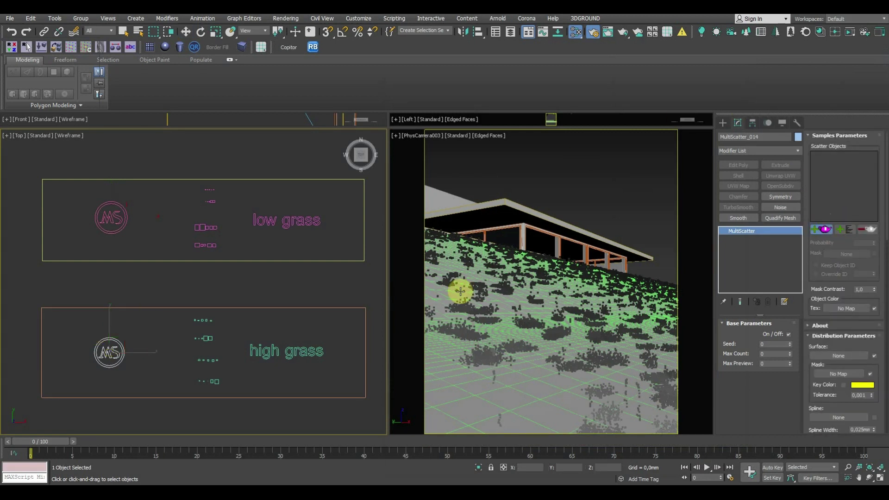
scroll(200, 417, up, 2)
scroll(215, 260, up, 3)
click(183, 213)
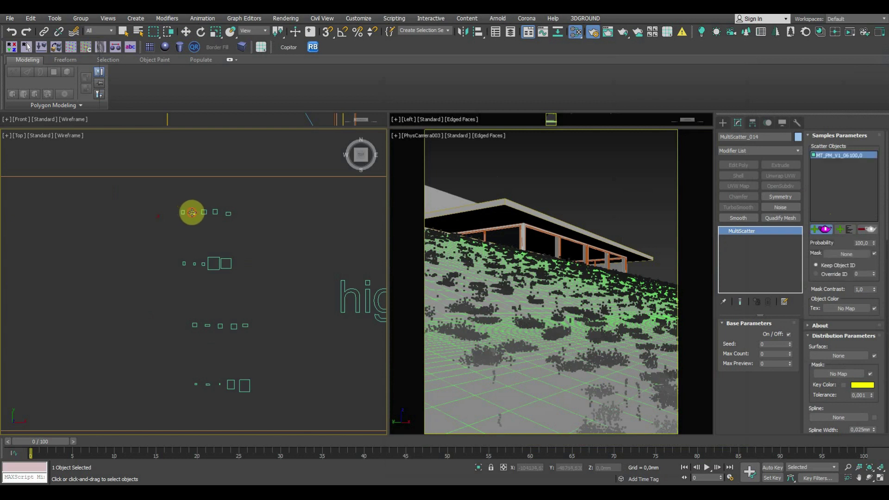
click(215, 212)
click(228, 213)
Add the remaining seven high grass models and recentre the top view on both frames
click(192, 263)
click(203, 264)
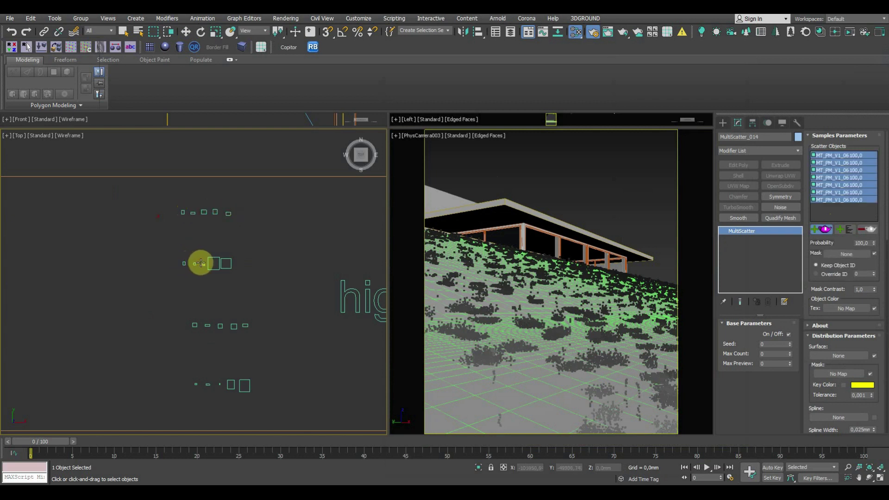
click(226, 264)
click(207, 324)
click(234, 326)
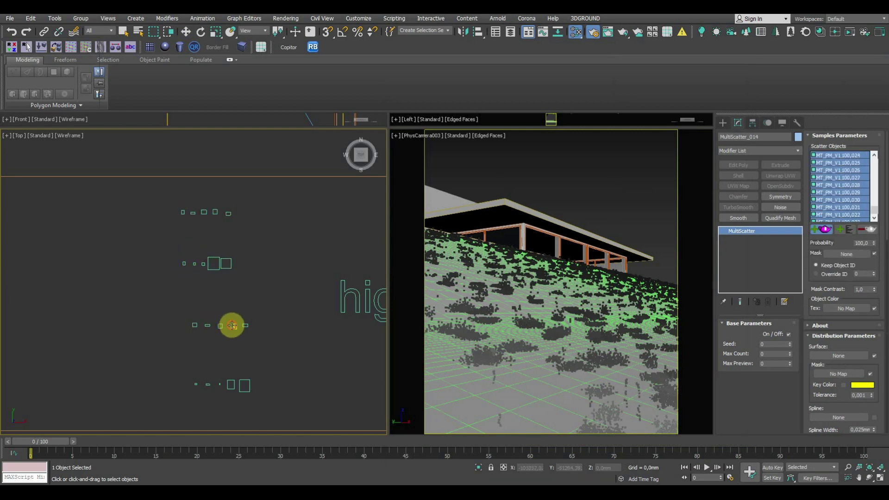
click(244, 385)
click(208, 384)
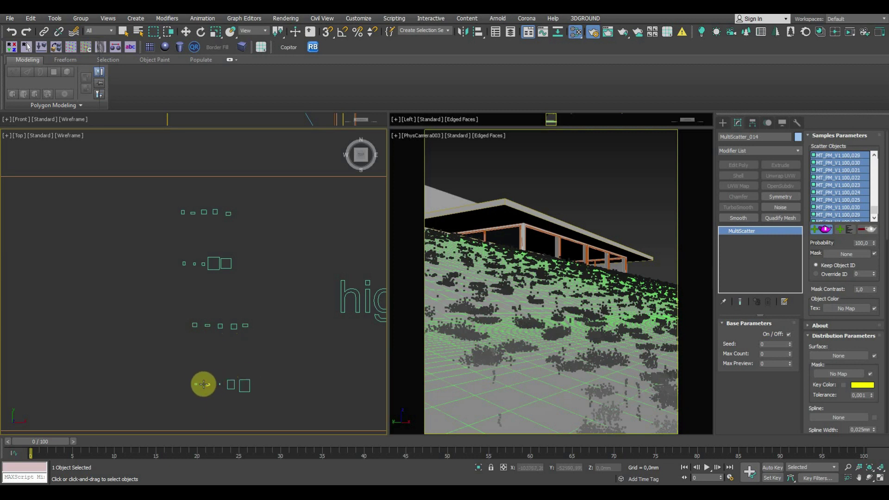
scroll(226, 334, down, 2)
scroll(224, 332, down, 2)
middle_drag(224, 333, 203, 350)
key(w)
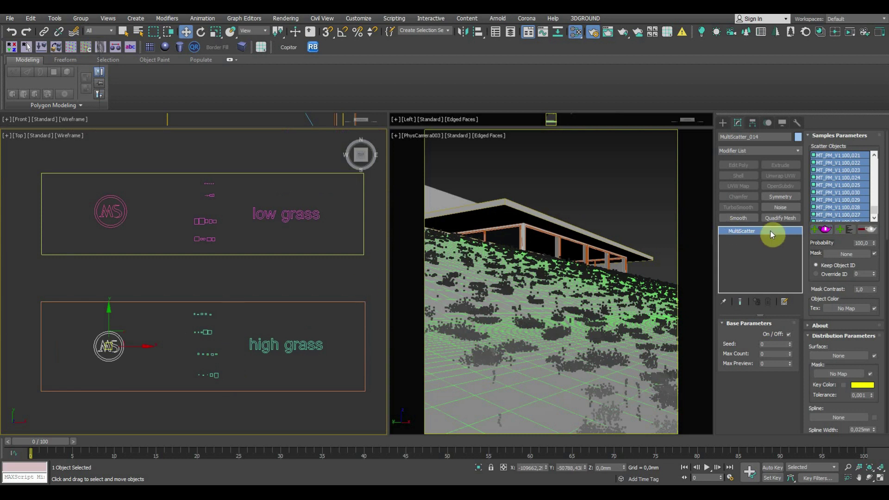
click(815, 356)
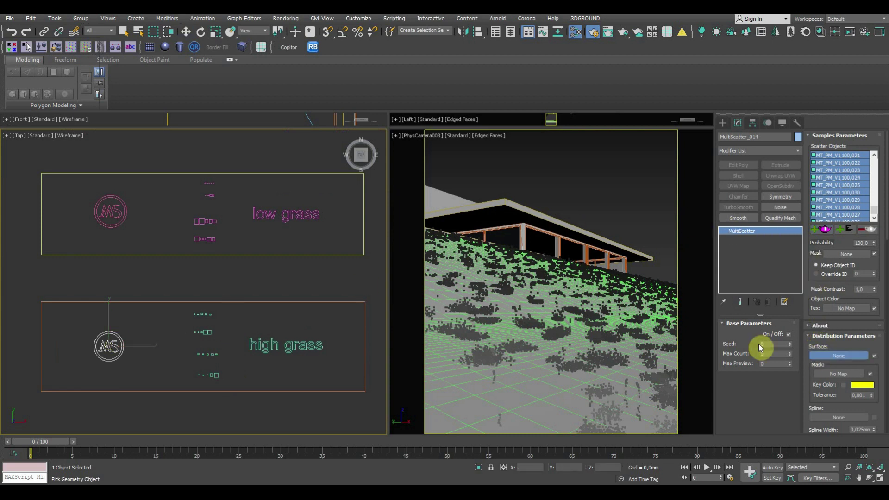
Use Line005 as the high grass surface with a Max Count of 175000
click(531, 369)
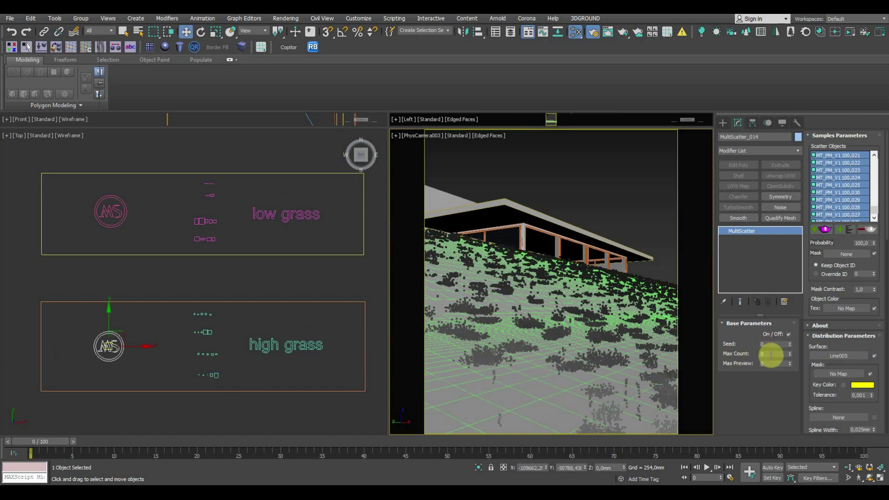
text(1)
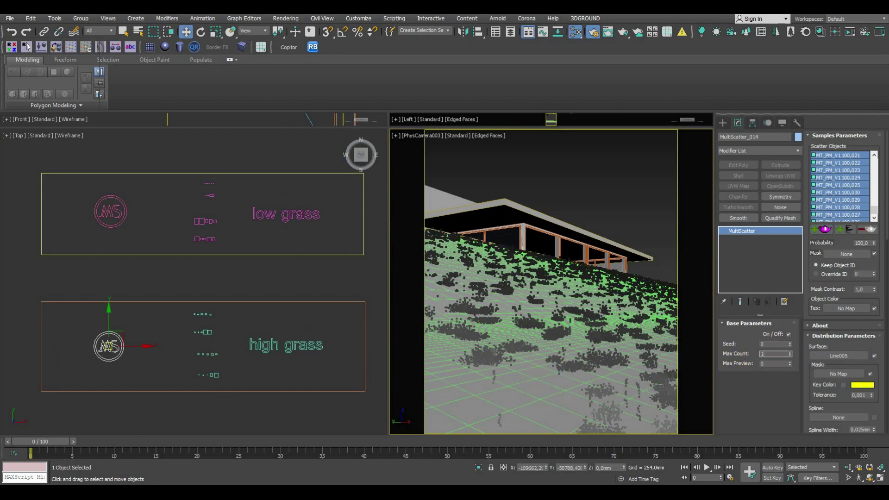
text(75000)
key(Return)
Set the high grass Max Preview to 10000 and orbit a Perspective view to inspect it
click(767, 364)
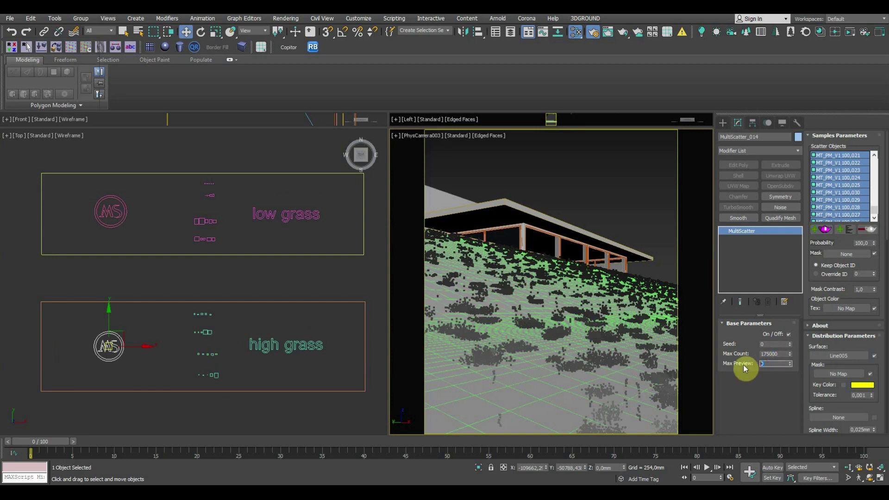
text(10000)
key(Return)
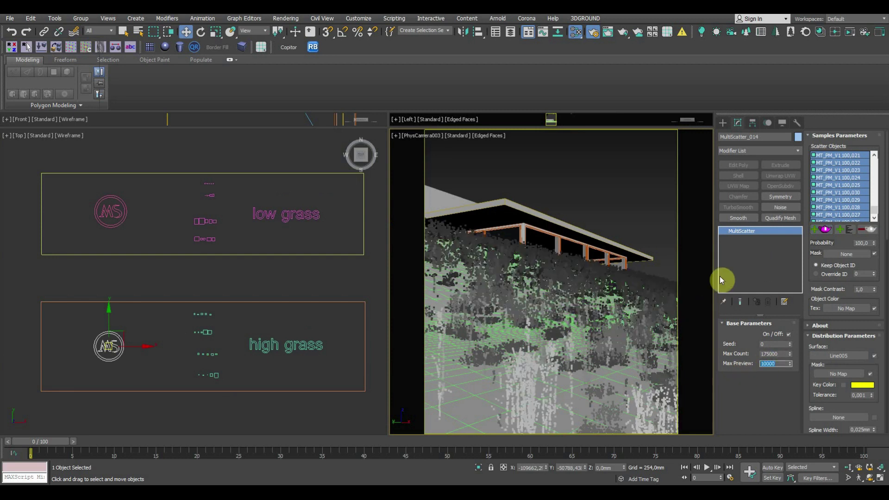
key(p)
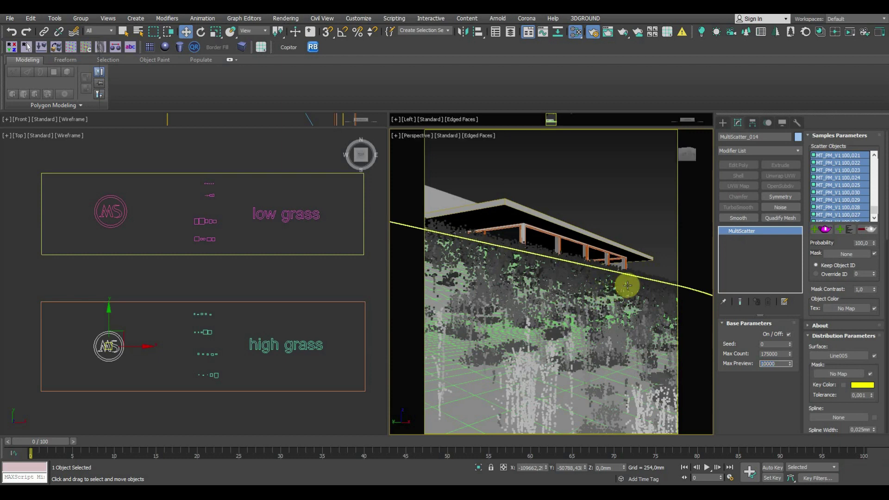
alt+middle_drag(610, 298, 608, 299)
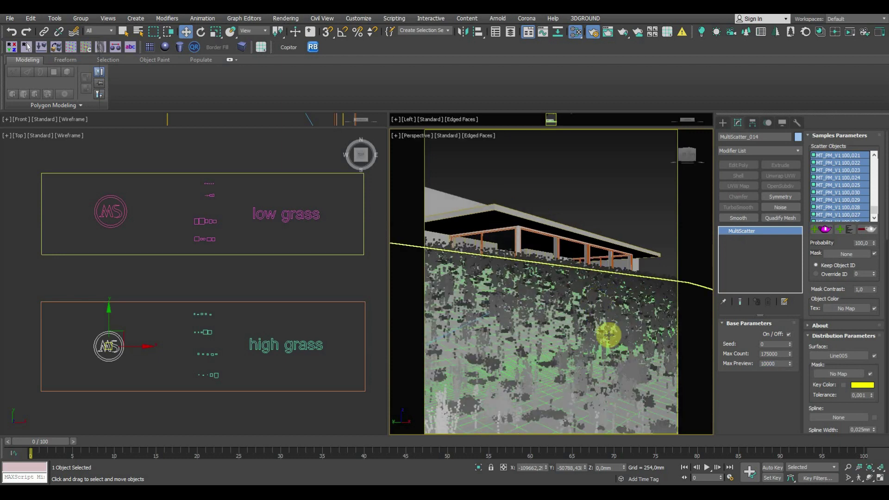
mouse_move(618, 341)
alt+middle_down()
mouse_move(609, 368)
mouse_move(620, 382)
mouse_move(532, 311)
mouse_move(532, 298)
mouse_move(558, 294)
alt+middle_up()
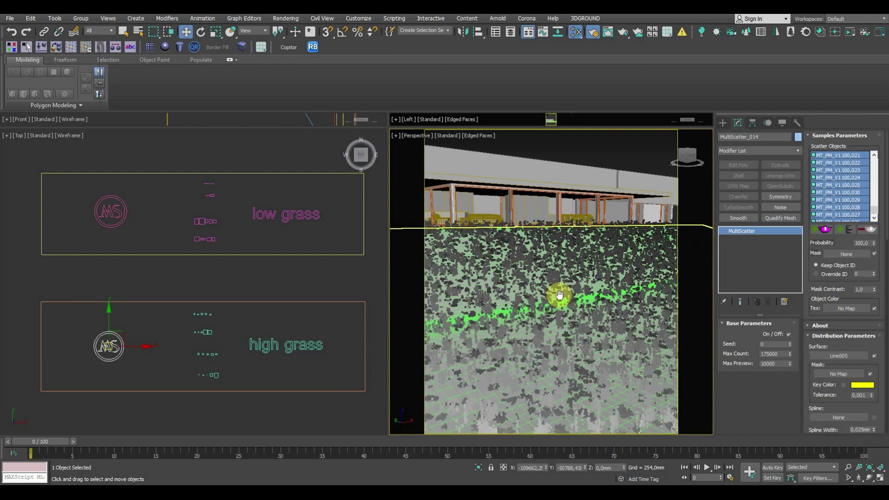
double_click(779, 363)
Raise Max Preview to 100000 and wire the forest mask bitmap into Distribution Mask as an instance
text(100000)
key(Return)
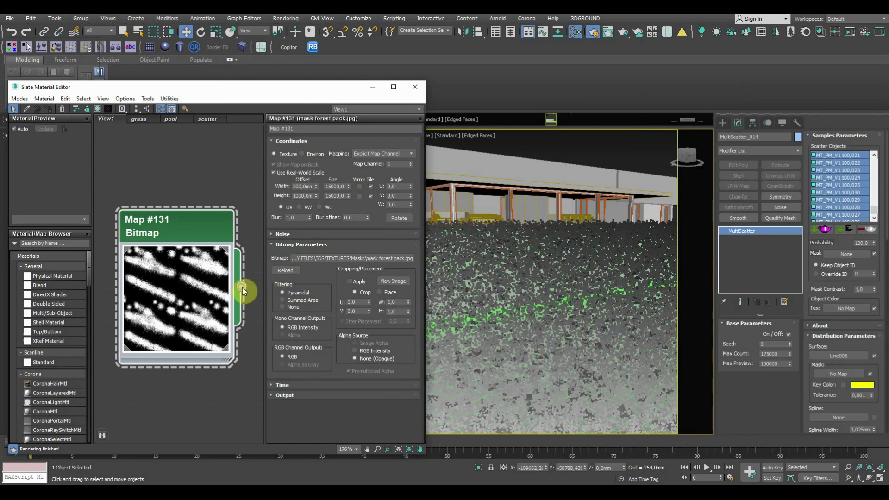
drag(243, 287, 839, 380)
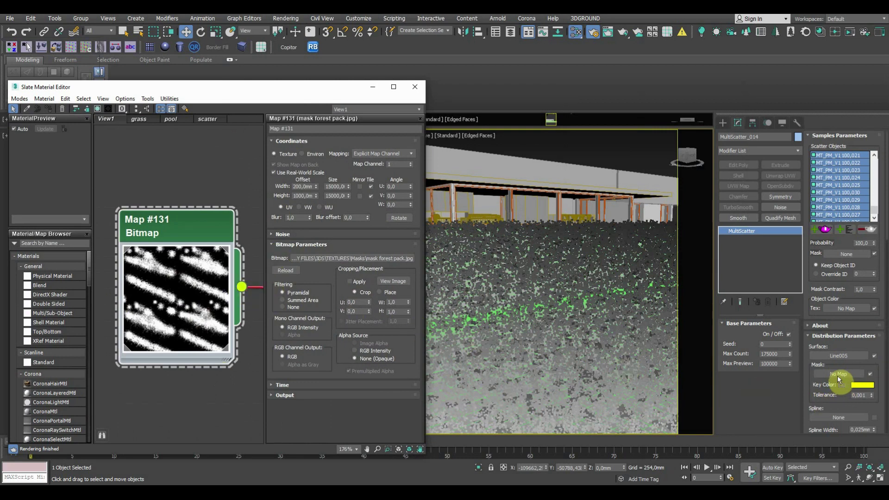
click(429, 274)
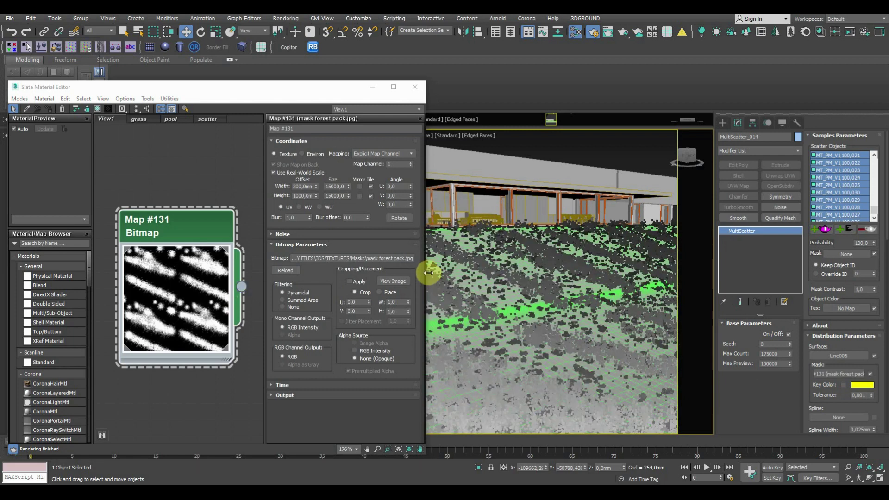
Try 10000 for the mask bitmap's tile width and height, then undo back to 15000
drag(323, 88, 314, 86)
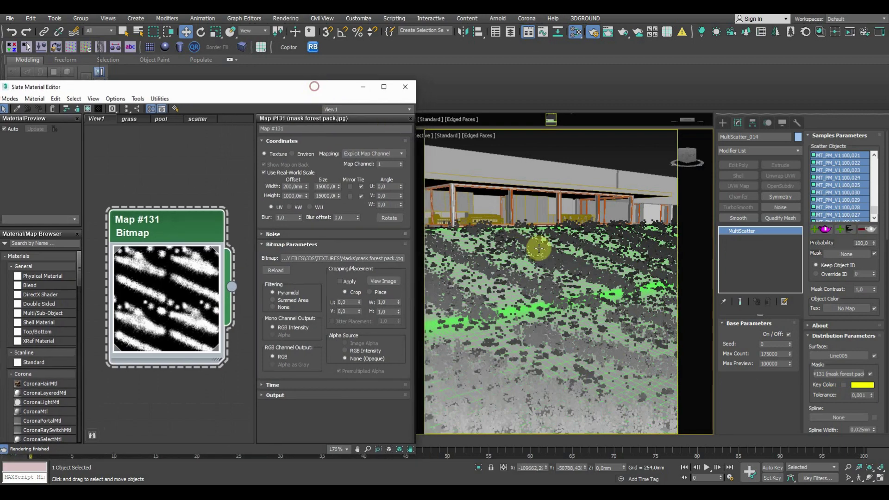
scroll(595, 343, up, 2)
scroll(584, 345, up, 2)
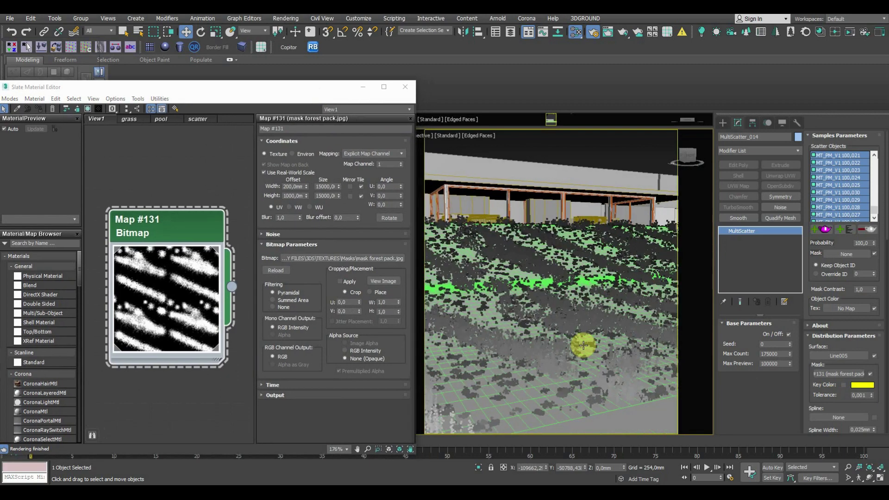
scroll(584, 345, up, 2)
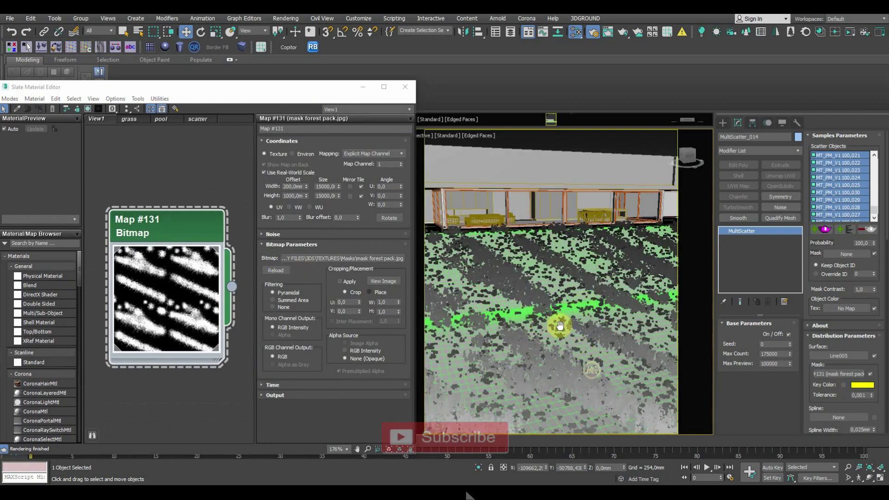
middle_drag(560, 326, 590, 311)
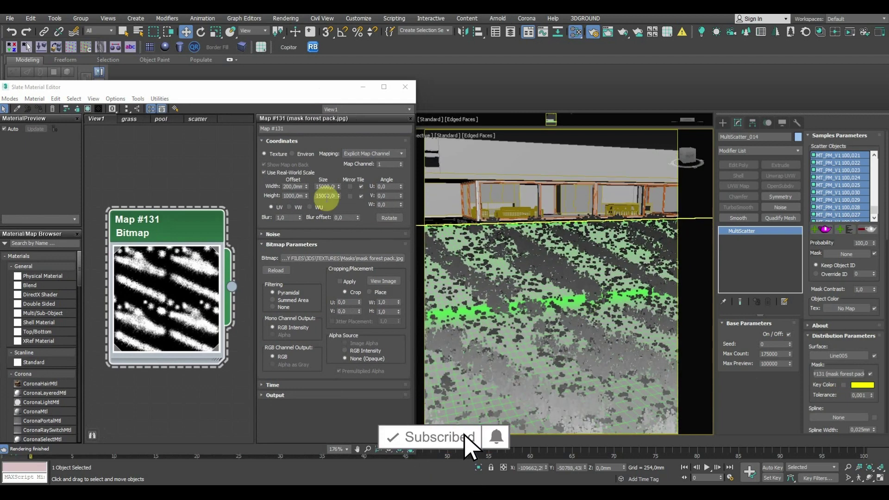
click(324, 186)
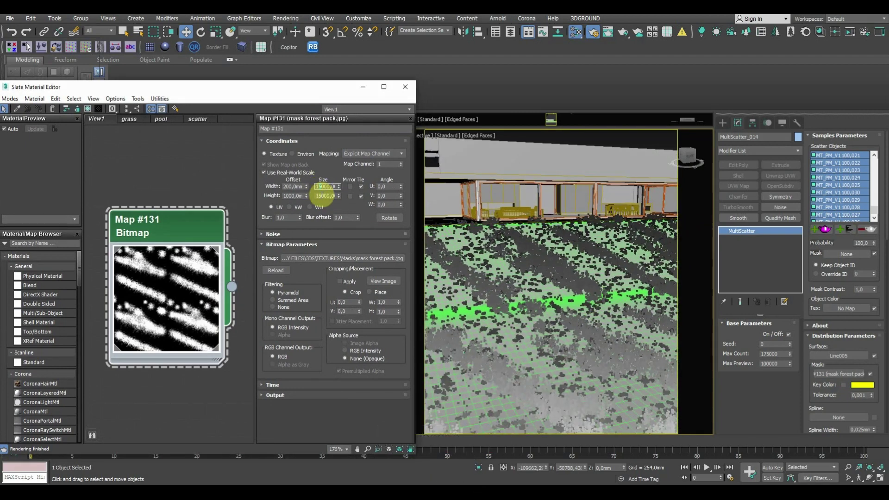
text(10000)
key(Return)
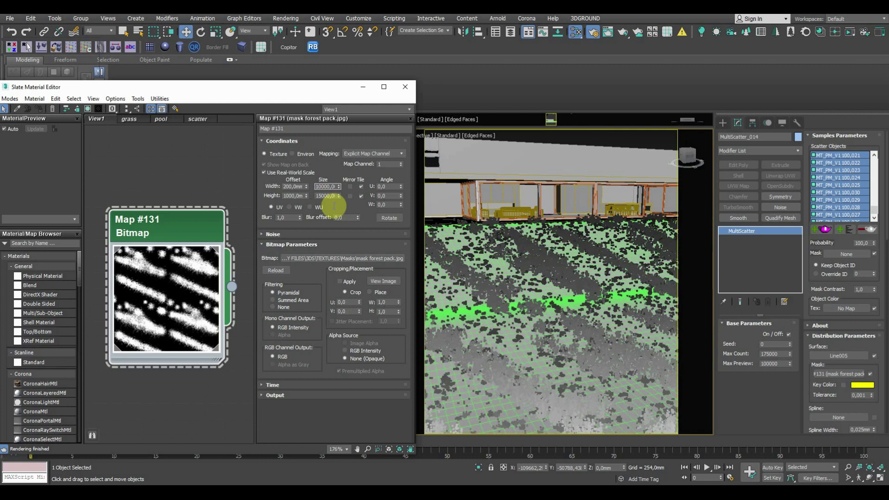
text(10000)
key(Return)
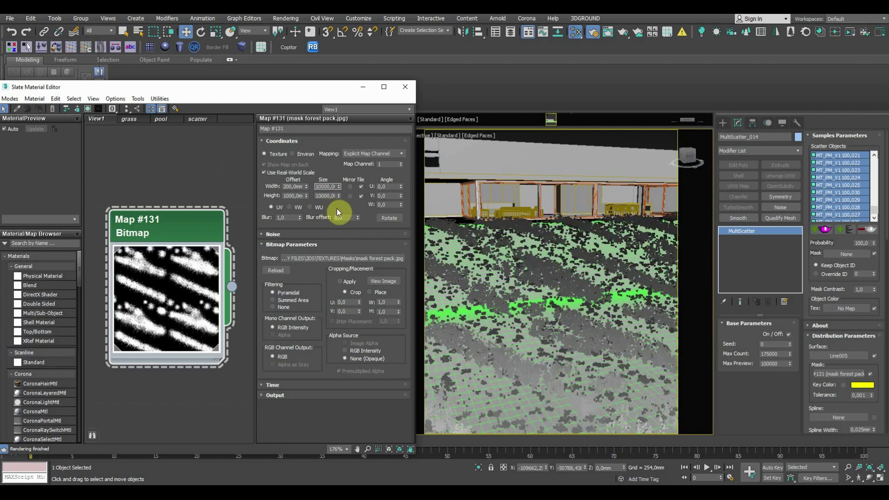
key(ctrl+z)
text(15000)
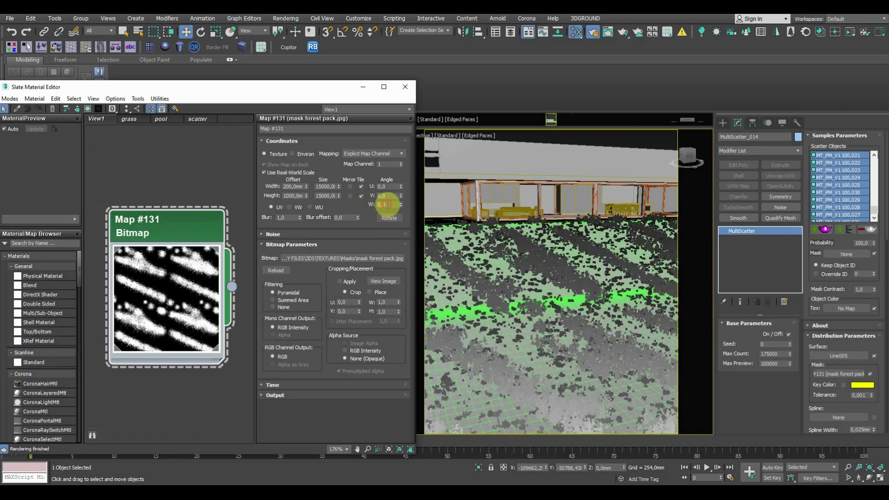
Set the mask's W angle to 40 degrees and view the grass through Camera003
drag(385, 204, 372, 204)
text(90)
key(Return)
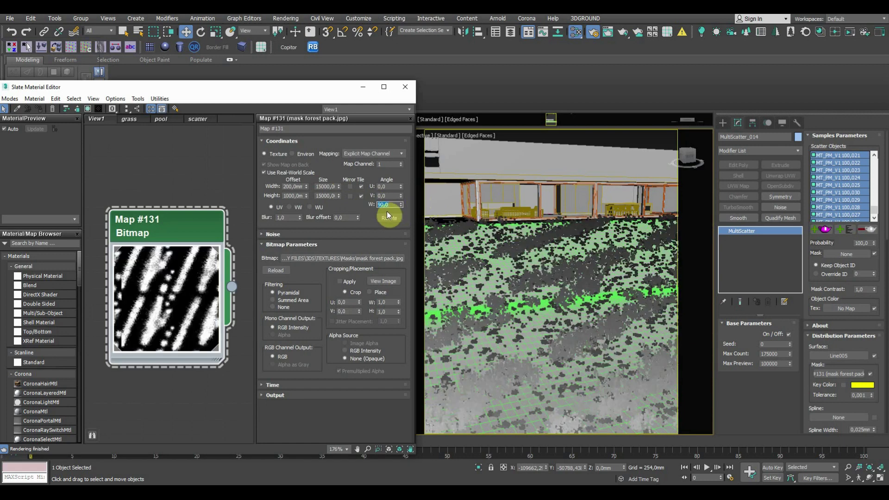
text(40)
key(Return)
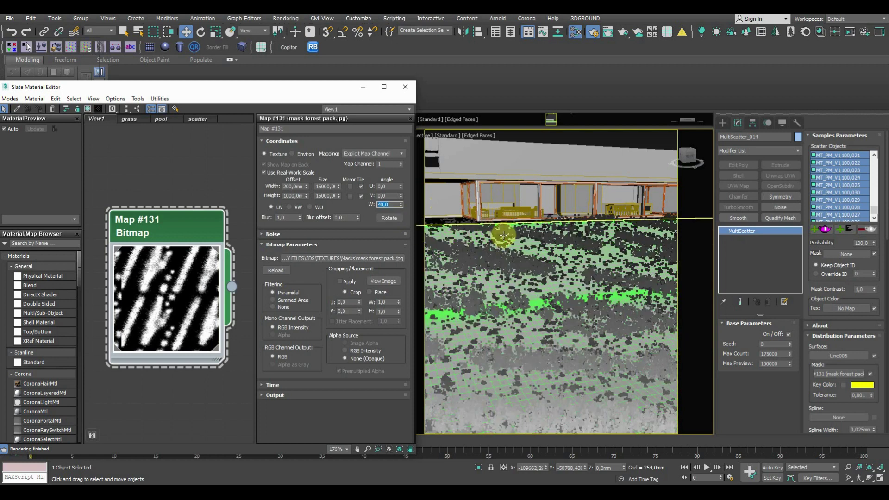
key(c)
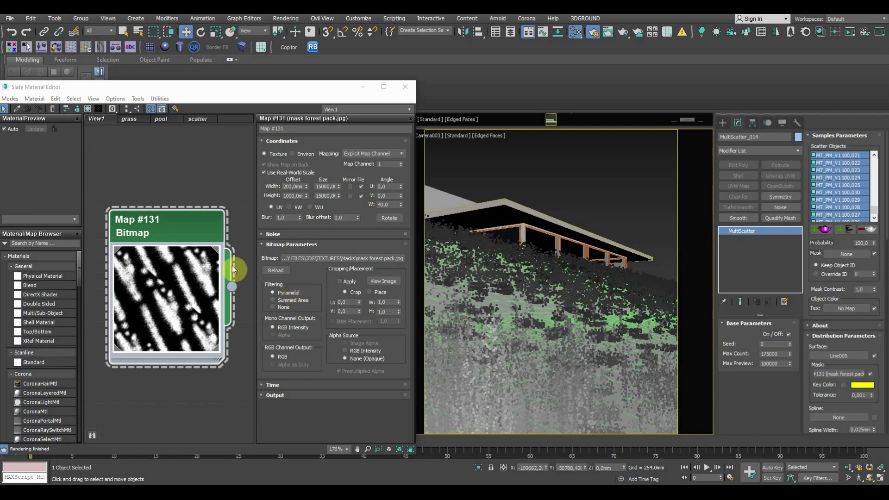
click(262, 396)
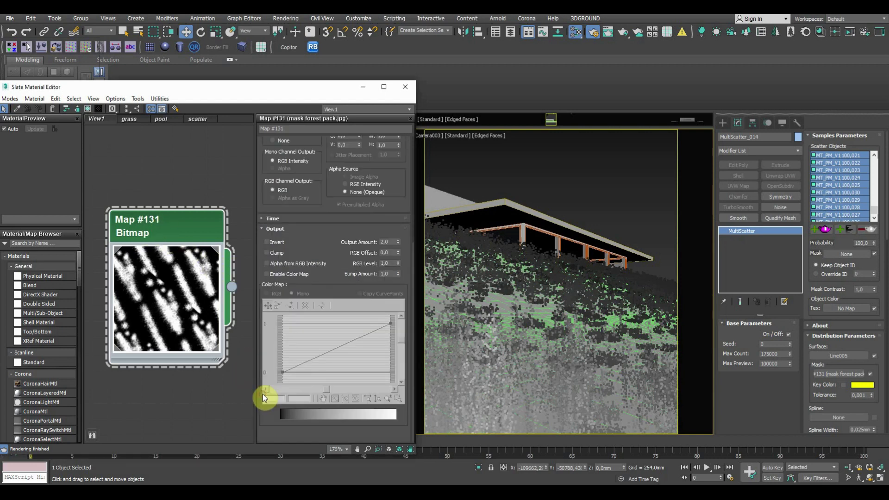
Set the forest mask bitmap's Output Amount to 1, then spin it lower to dim the stripes
double_click(379, 242)
text(1)
key(Return)
mouse_move(398, 242)
mouse_down()
mouse_move(391, 248)
mouse_move(391, 237)
mouse_up()
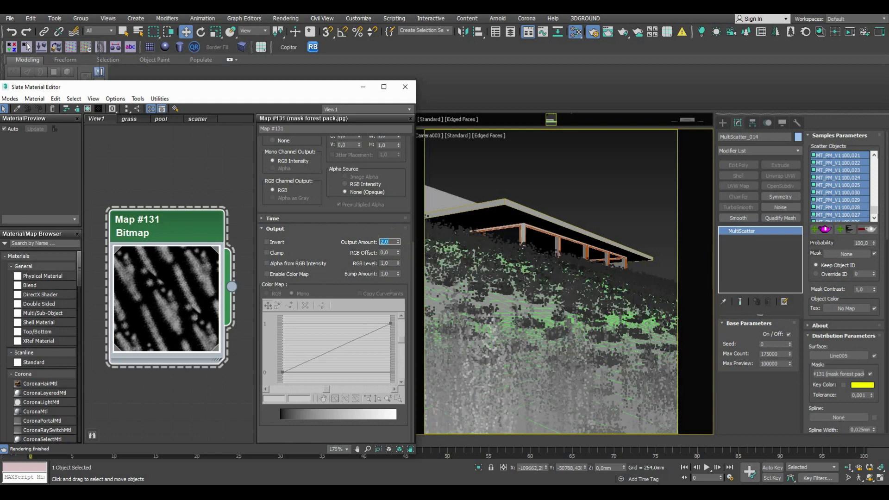
Set MultiScatter's Global scale From value to 80 percent
click(333, 229)
scroll(848, 293, down, 2)
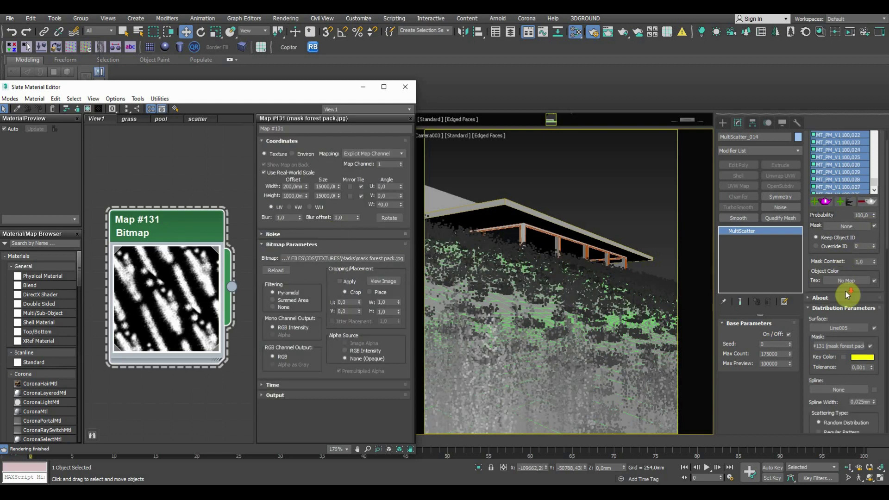
scroll(839, 286, down, 3)
scroll(839, 285, down, 2)
scroll(836, 280, down, 2)
scroll(832, 273, down, 2)
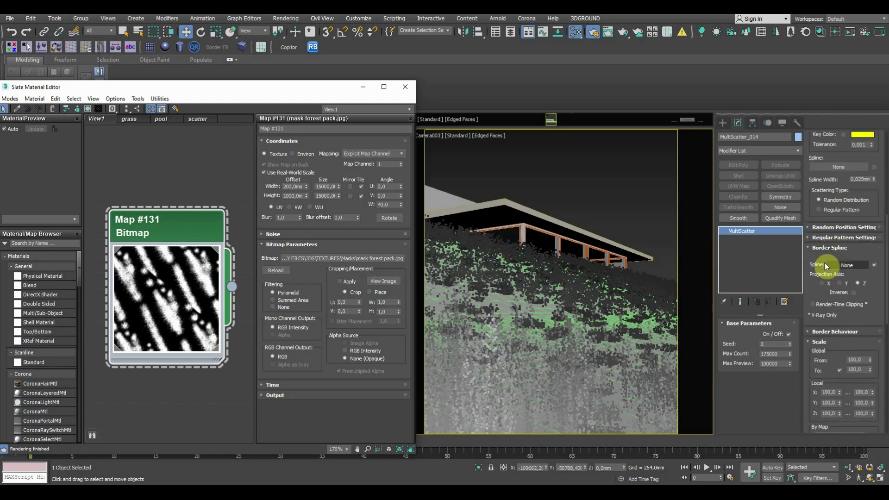
scroll(826, 264, down, 2)
scroll(827, 264, down, 2)
scroll(818, 258, down, 1)
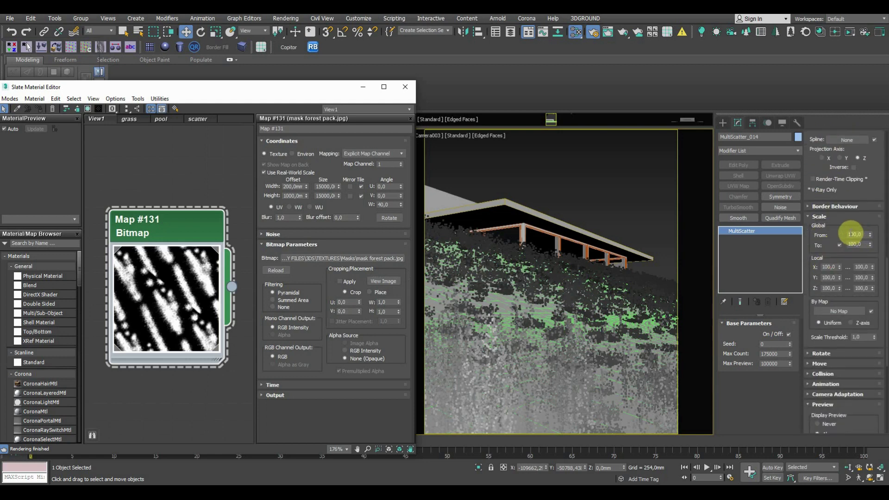
double_click(854, 234)
text(80)
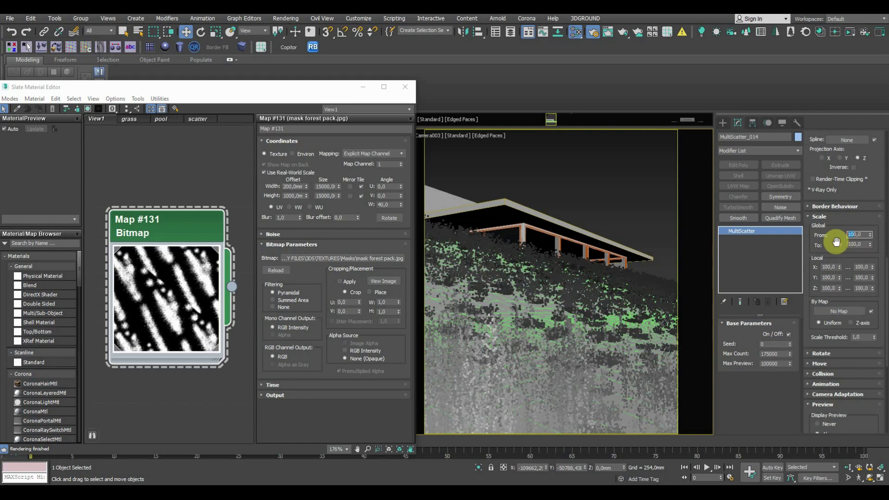
key(Return)
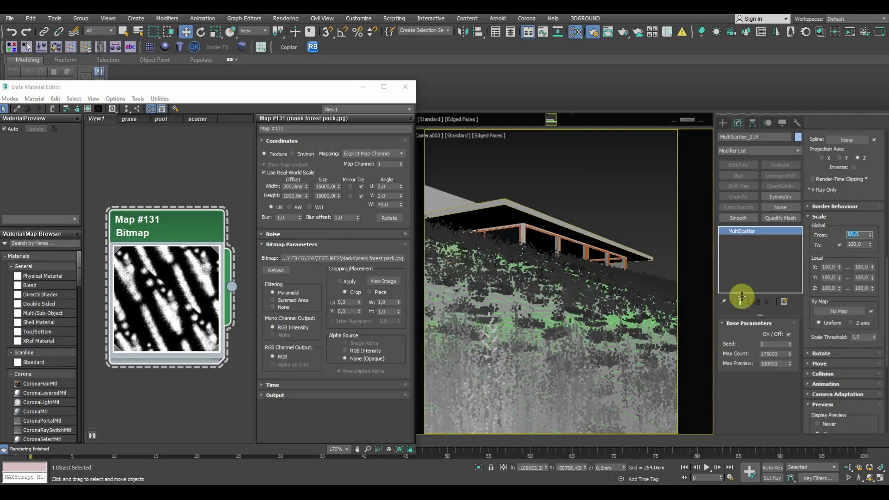
Give the scattered grass a random Z rotation of 360 degrees
click(810, 354)
scroll(814, 341, down, 3)
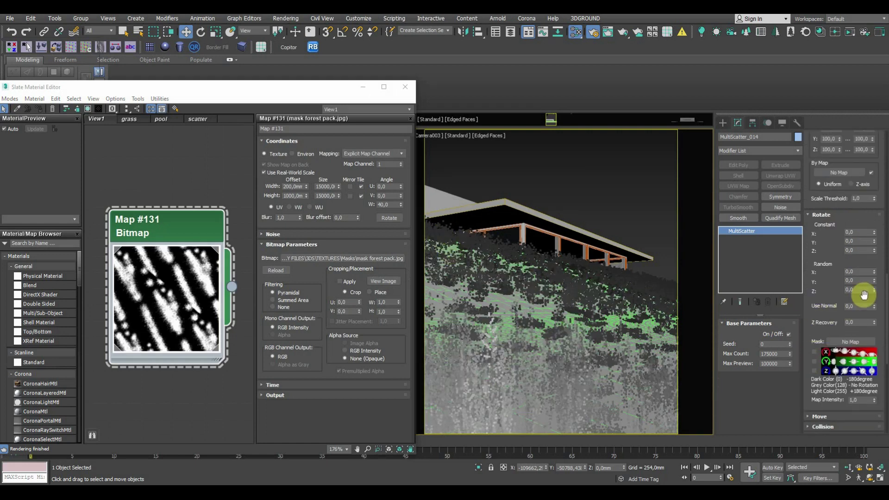
double_click(857, 290)
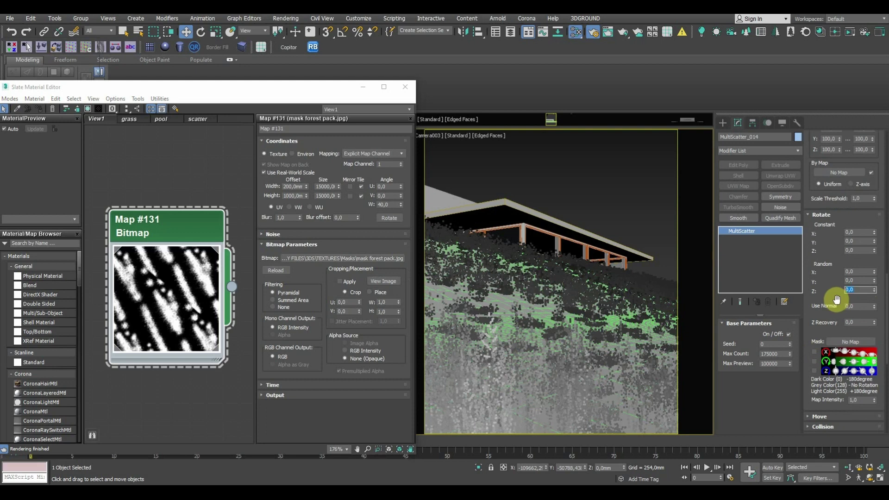
text(360)
key(Return)
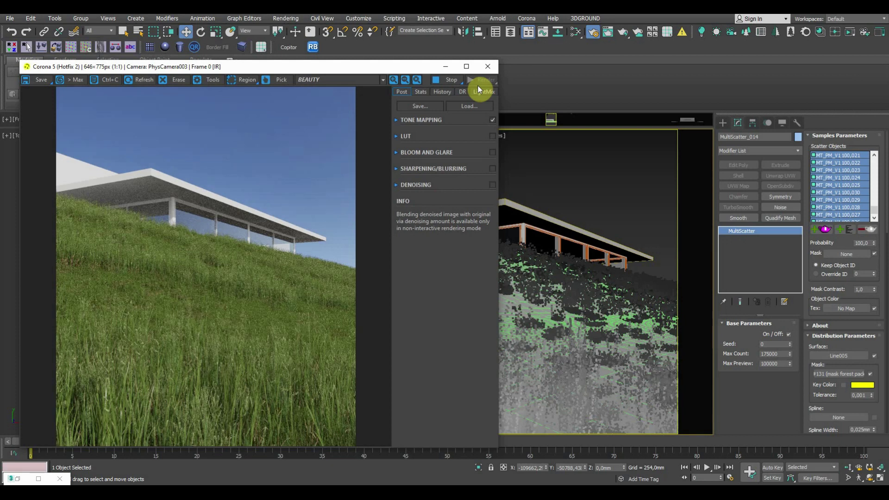
Zoom and pan the Corona frame buffer to inspect the grass blades and seed heads
scroll(187, 412, up, 1)
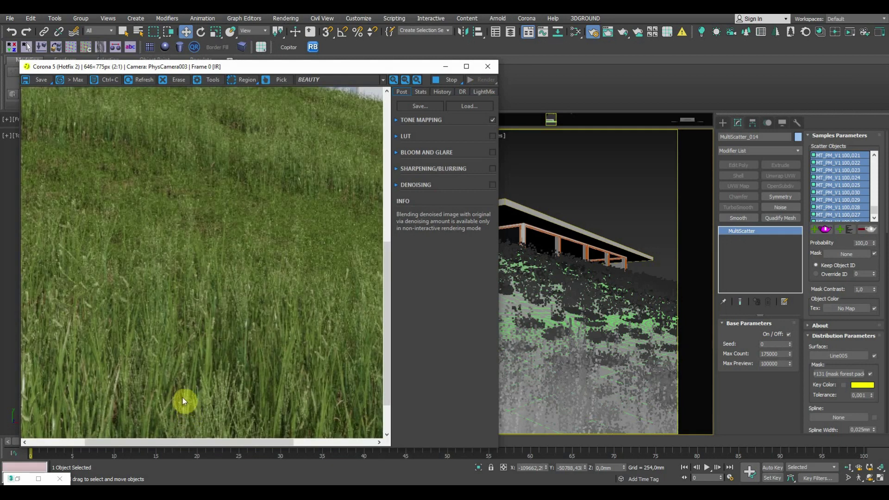
drag(183, 398, 113, 233)
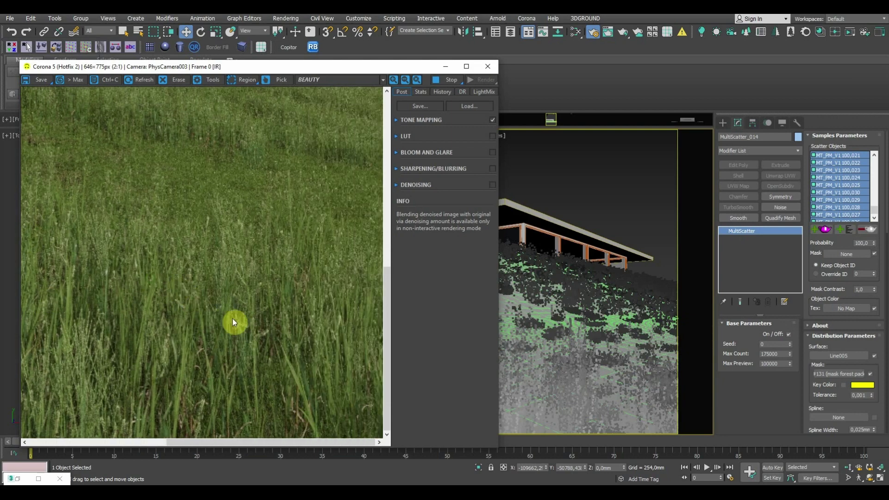
scroll(286, 330, up, 1)
scroll(285, 325, down, 1)
scroll(254, 293, down, 1)
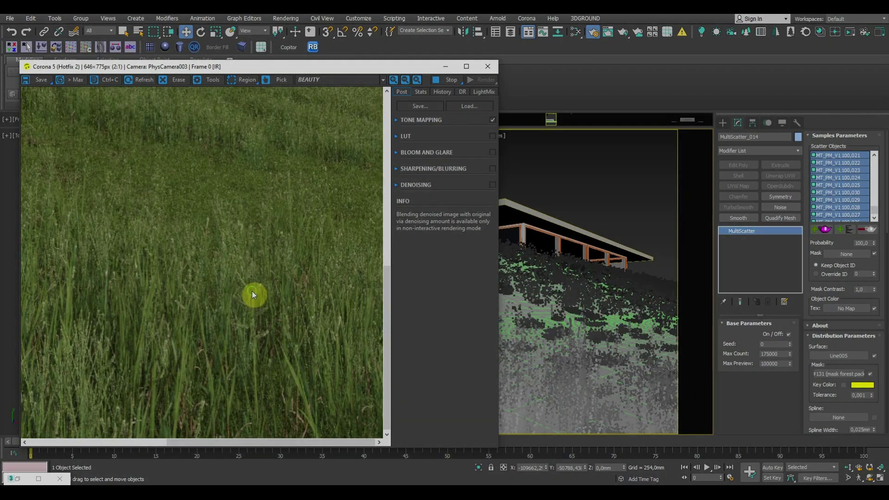